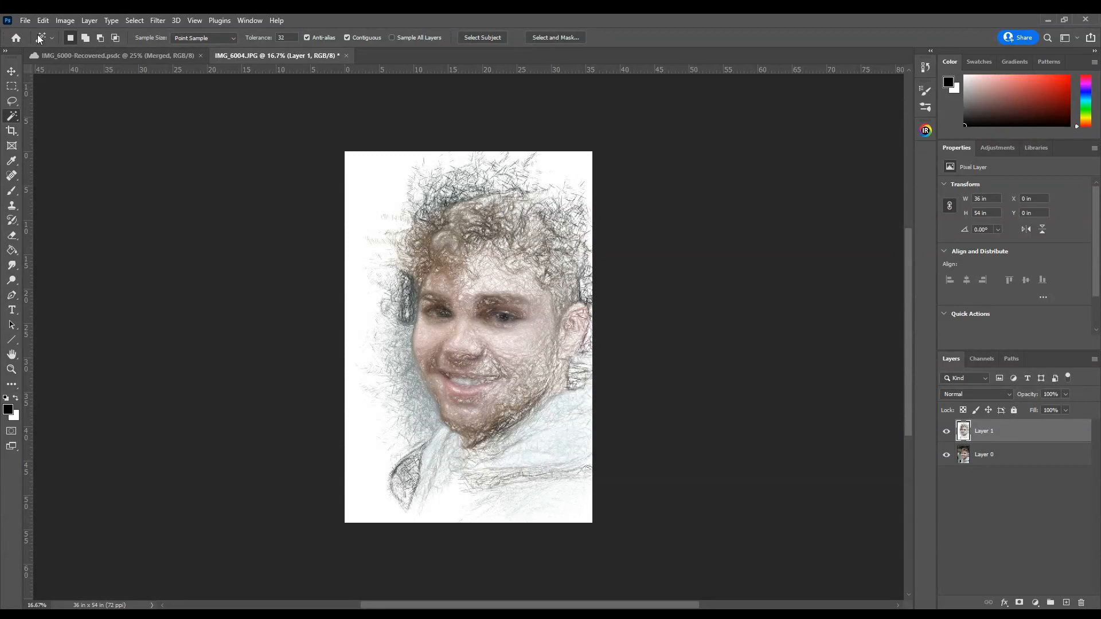
Step: Open IMG_6000 from the Downloads folder and unlock its background as a regular layer
{"action": "key", "text": "ctrl+n"}
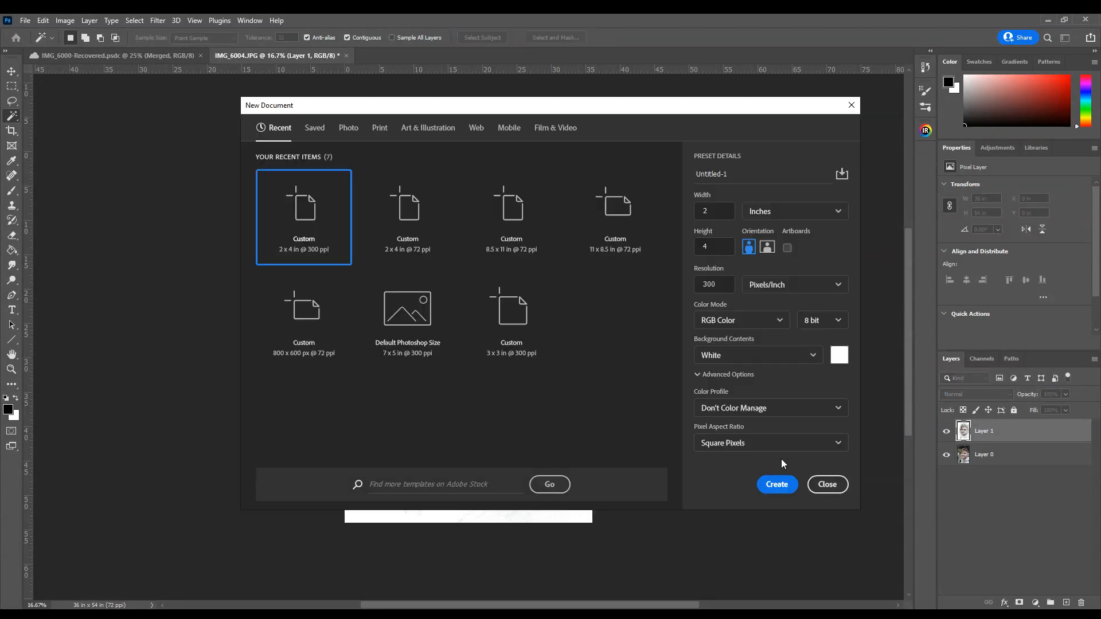
{"action": "left_click", "coordinate": [826, 484]}
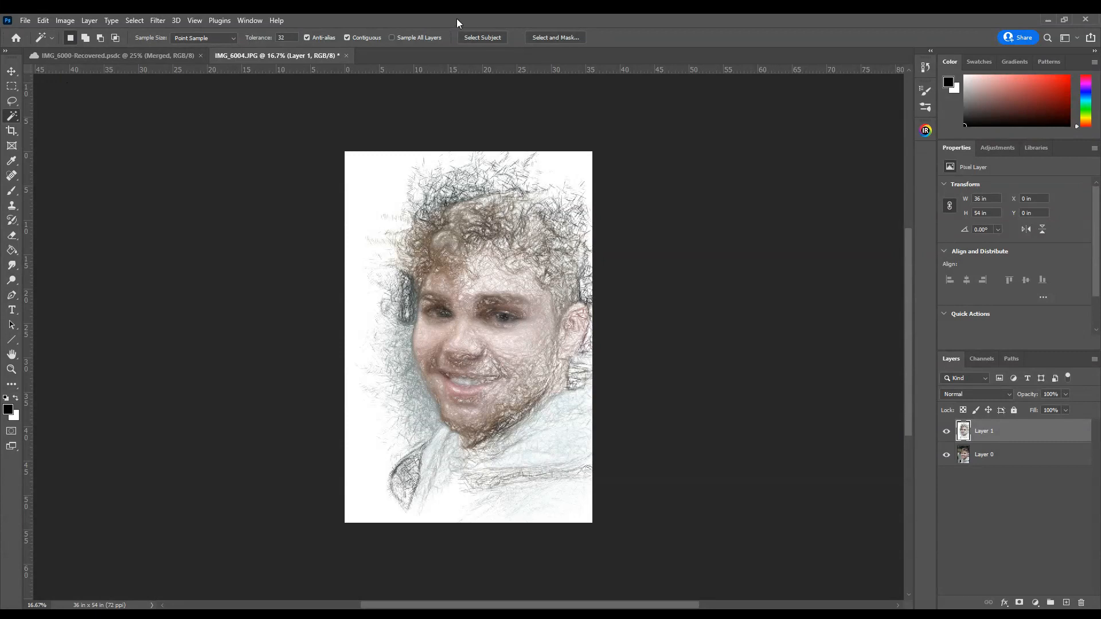
{"action": "key", "text": "ctrl+o"}
{"action": "scroll", "coordinate": [383, 166], "scroll_direction": "down", "scroll_amount": 5}
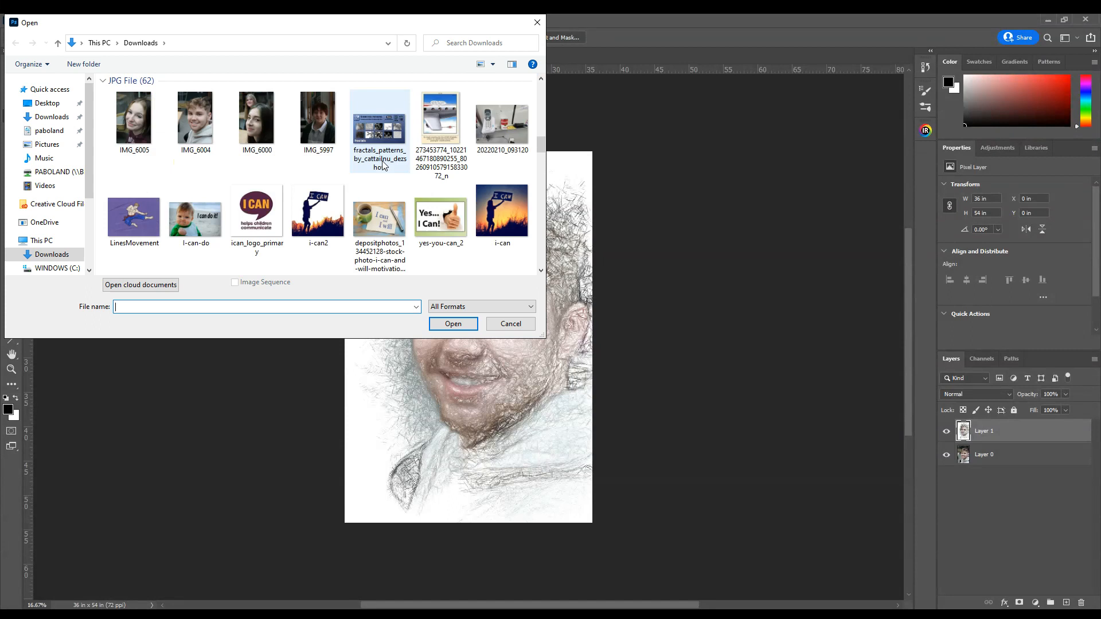
{"action": "scroll", "coordinate": [383, 166], "scroll_direction": "up", "scroll_amount": 3}
{"action": "scroll", "coordinate": [381, 165], "scroll_direction": "down", "scroll_amount": 2}
{"action": "left_click", "coordinate": [252, 218]}
{"action": "left_click", "coordinate": [452, 324]}
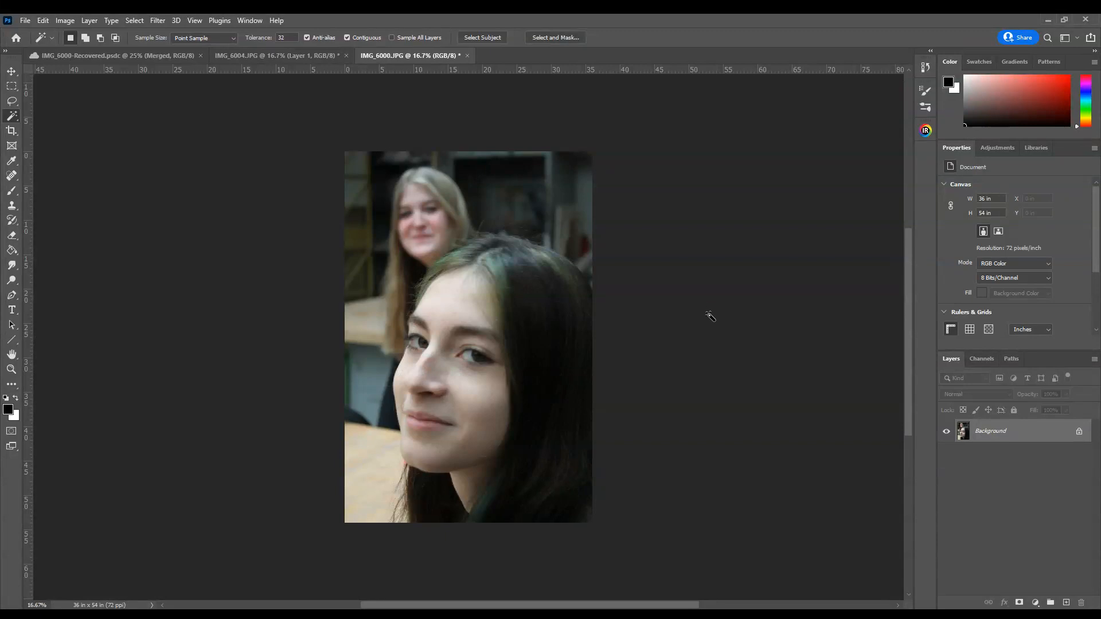
{"action": "left_click", "coordinate": [1080, 431]}
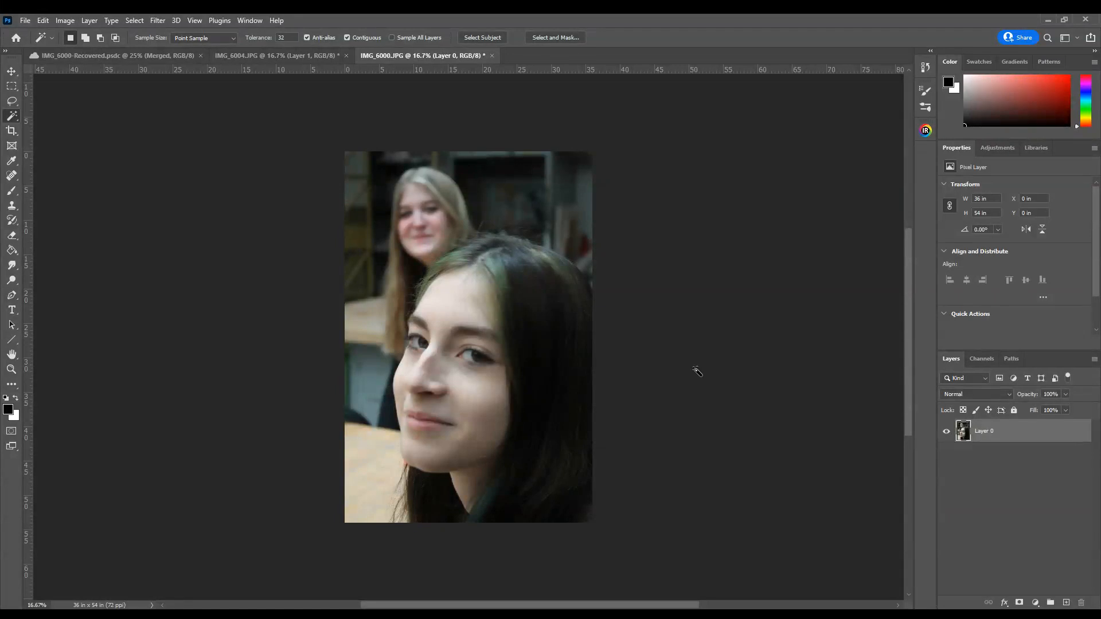
Step: Activate the Art History Brush tool and desaturate the photo layer
{"action": "left_click", "coordinate": [13, 226]}
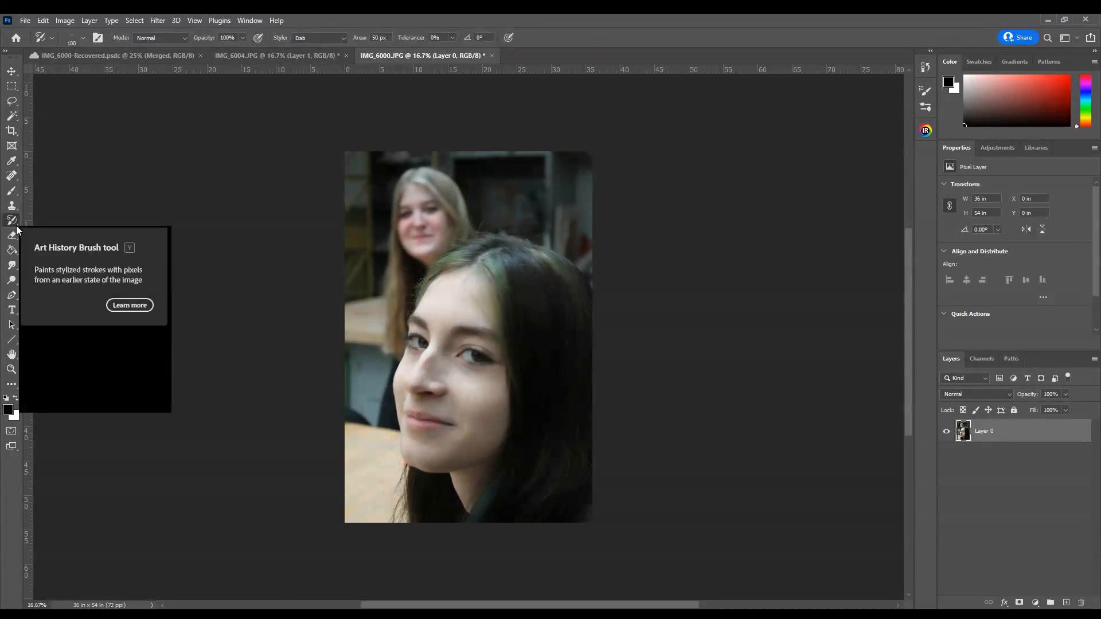
{"action": "right_click", "coordinate": [17, 228]}
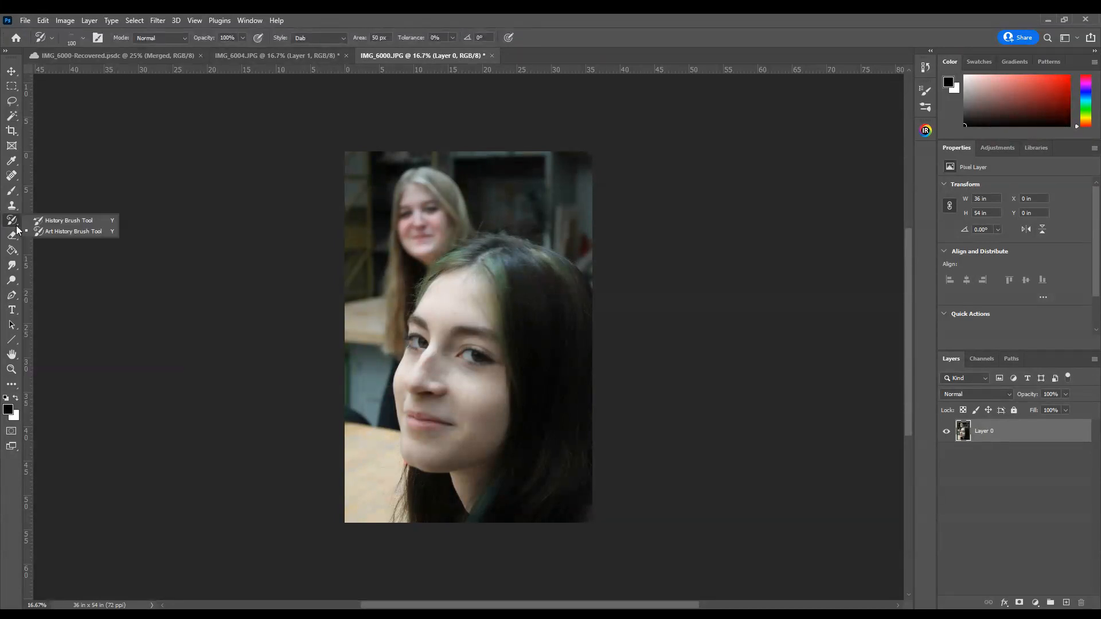
{"action": "left_click", "coordinate": [59, 232]}
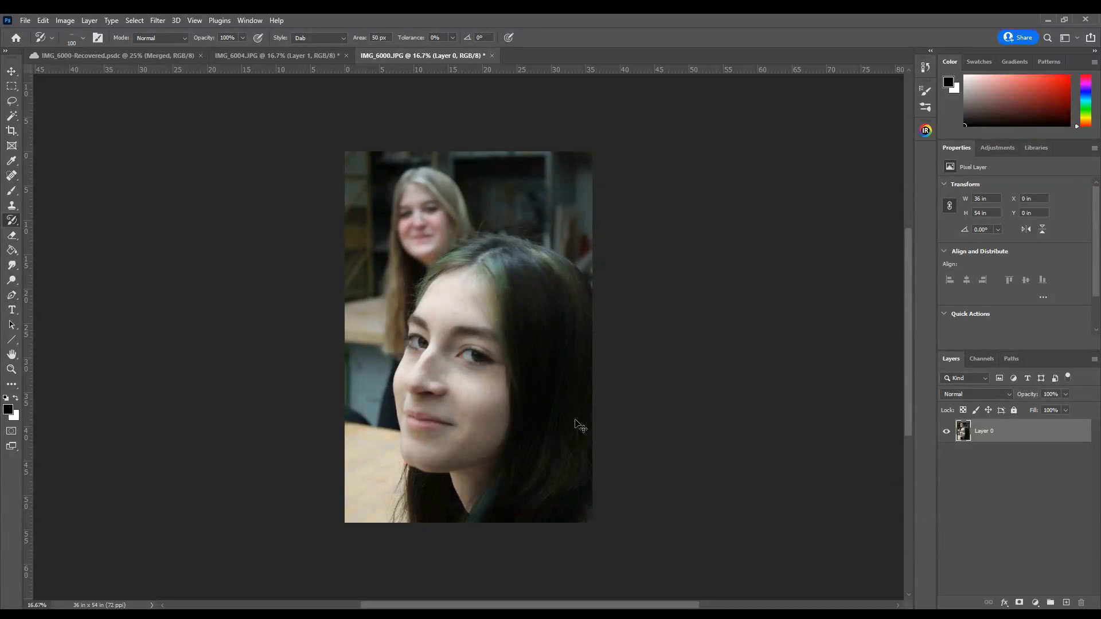
{"action": "key", "text": "ctrl+shift+u"}
Step: Create a history snapshot named Snapshot 1 from Merged Layers and set it as the history brush source
{"action": "left_click", "coordinate": [929, 71]}
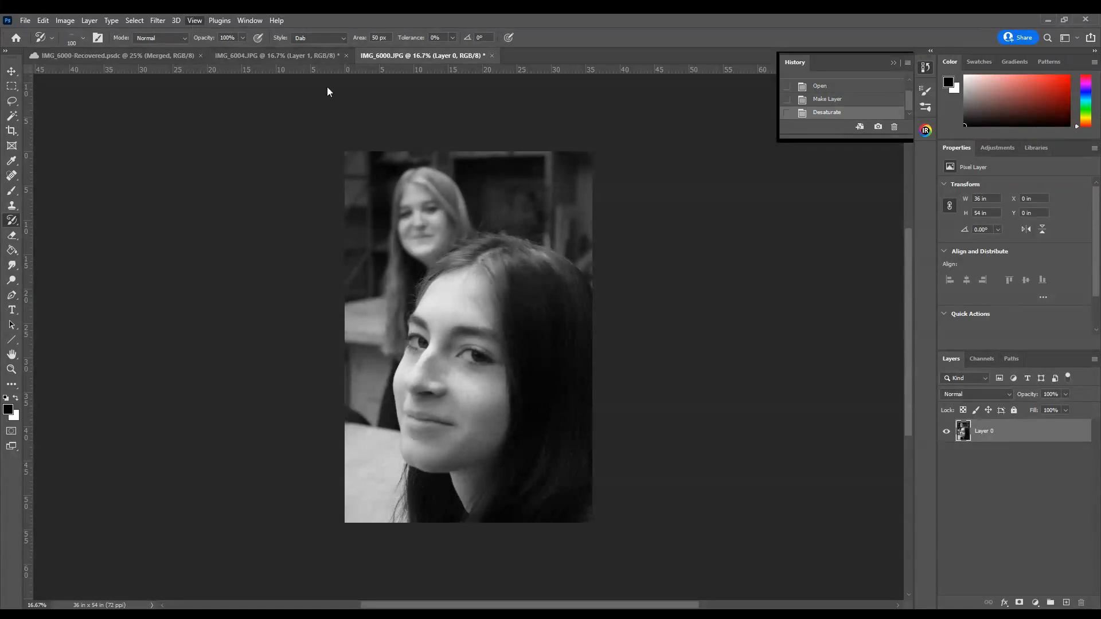
{"action": "scroll", "coordinate": [830, 84], "scroll_direction": "up", "scroll_amount": 2}
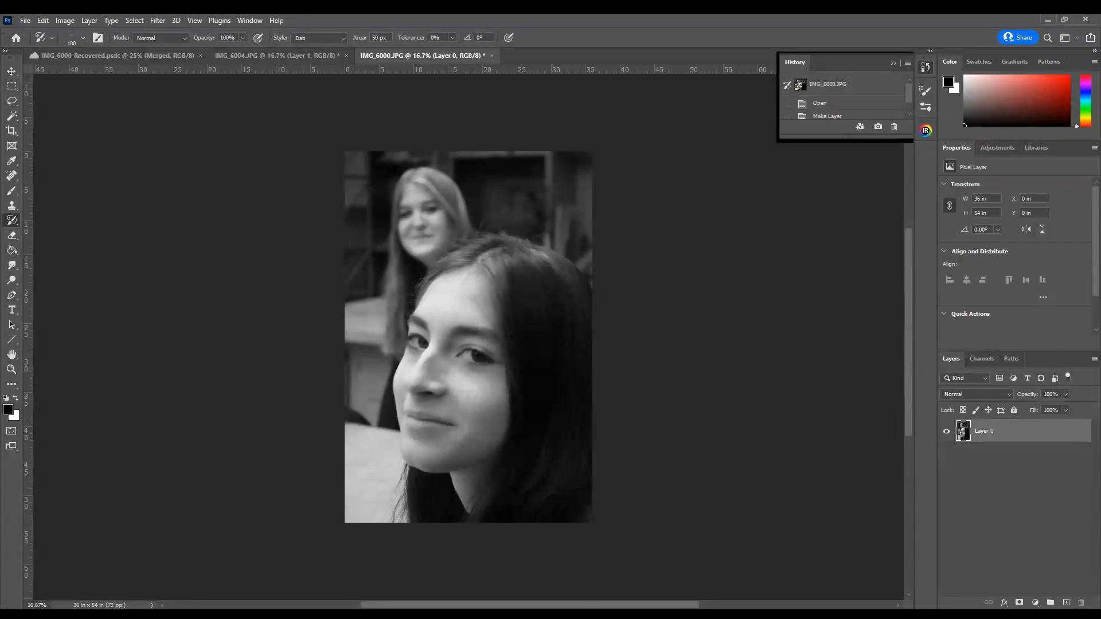
{"action": "left_click", "coordinate": [929, 94]}
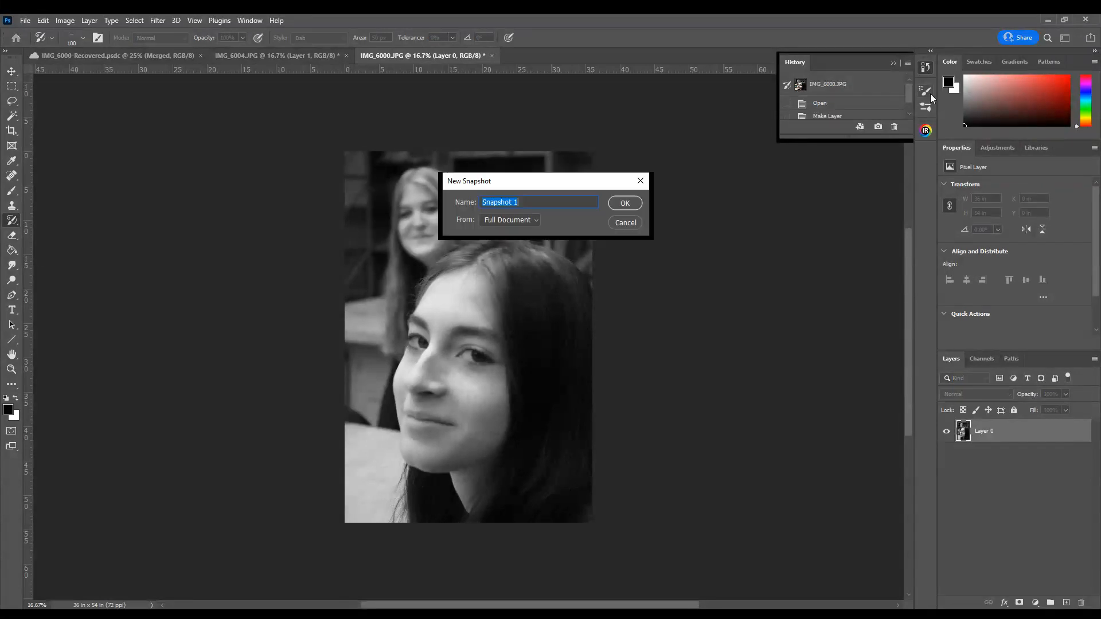
{"action": "left_click", "coordinate": [535, 223]}
{"action": "key", "text": "Down"}
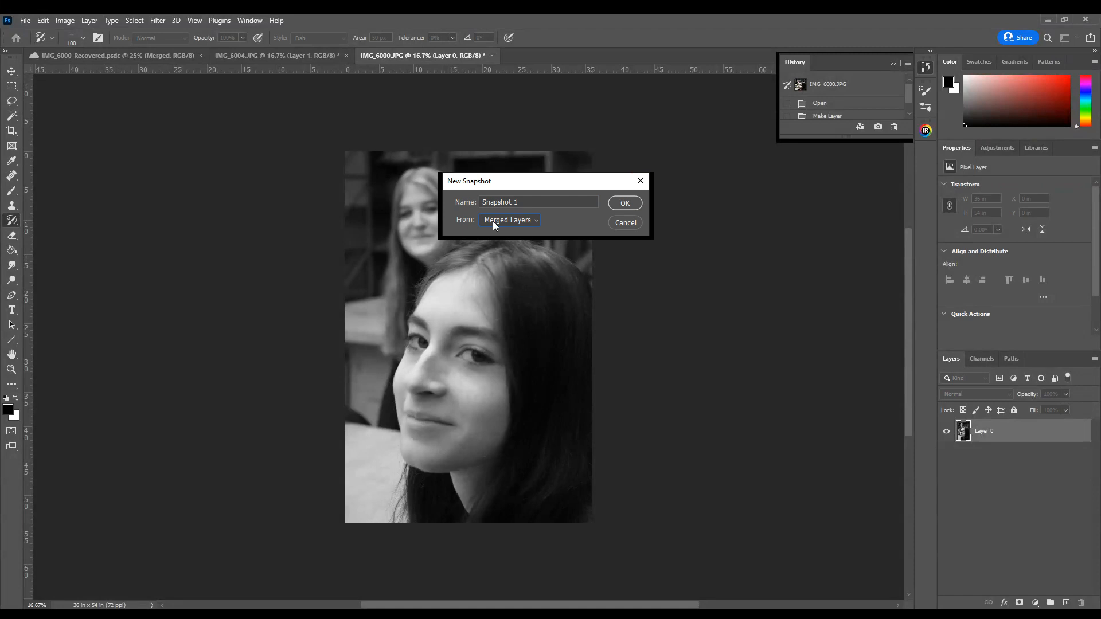
{"action": "left_click", "coordinate": [626, 204]}
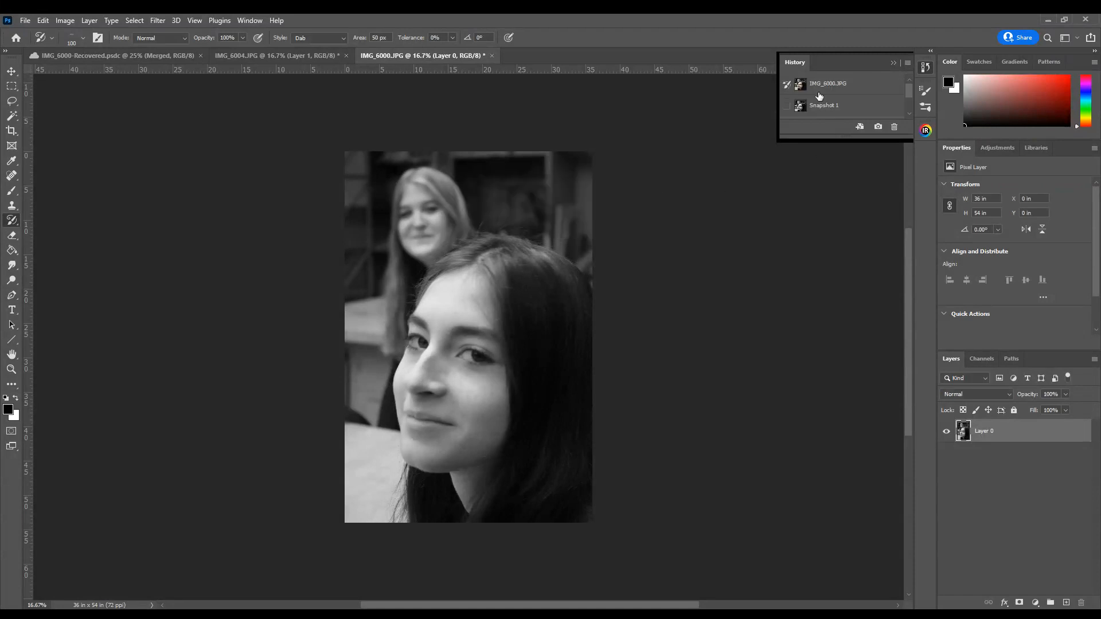
{"action": "left_click", "coordinate": [787, 105]}
{"action": "left_click", "coordinate": [893, 62]}
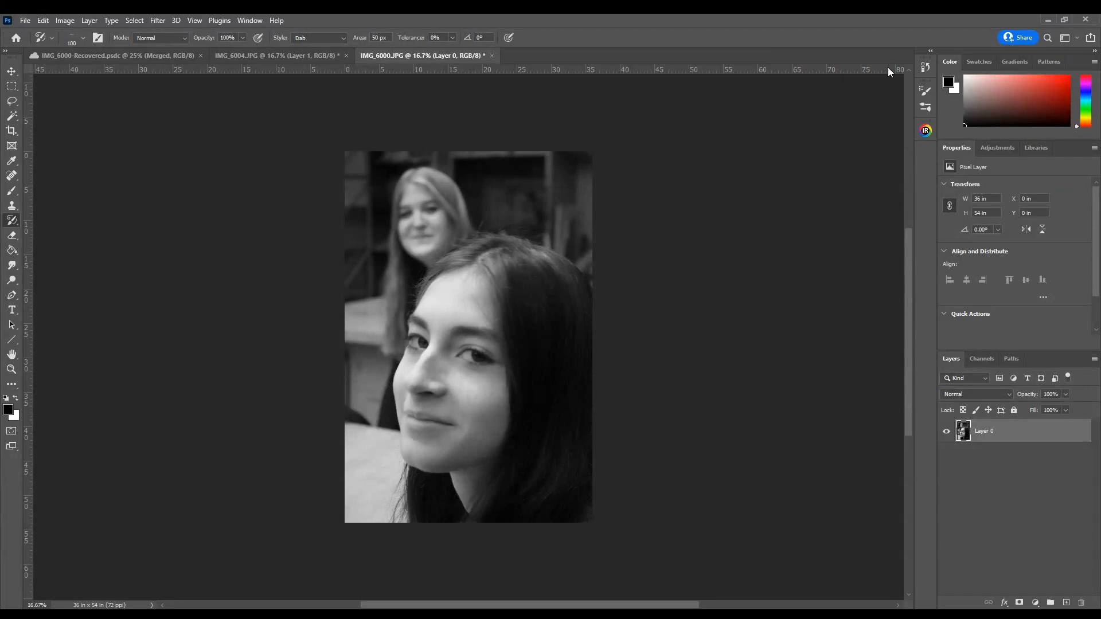
Step: Choose the Pencil Sketch brush from the Texturelabs Pencil Sketch - Art History Brush group
{"action": "left_click", "coordinate": [925, 92]}
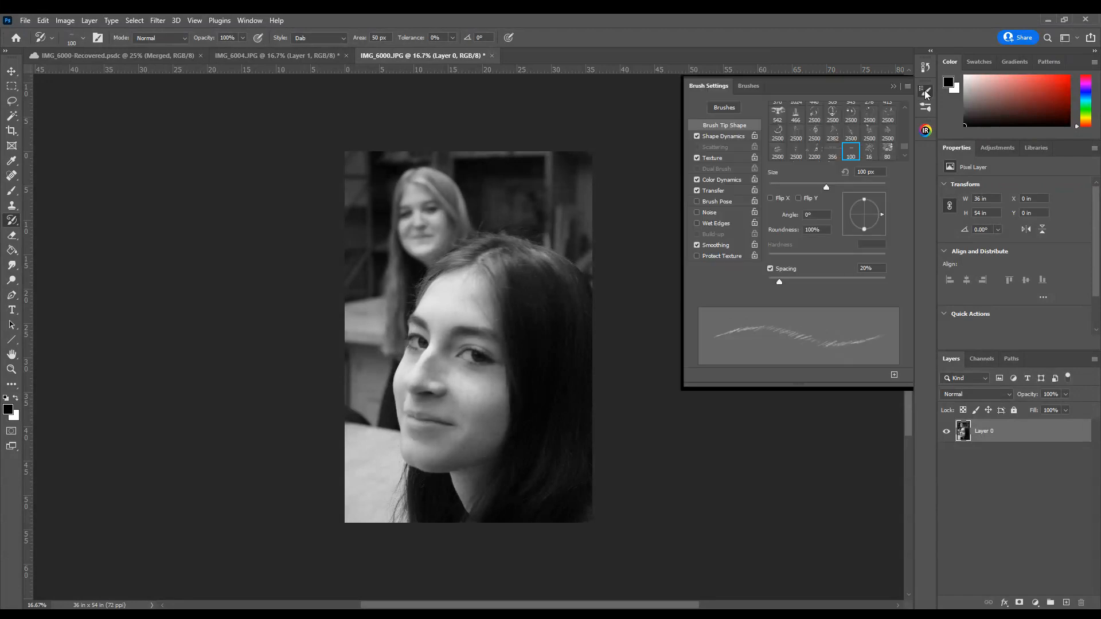
{"action": "left_click", "coordinate": [749, 86]}
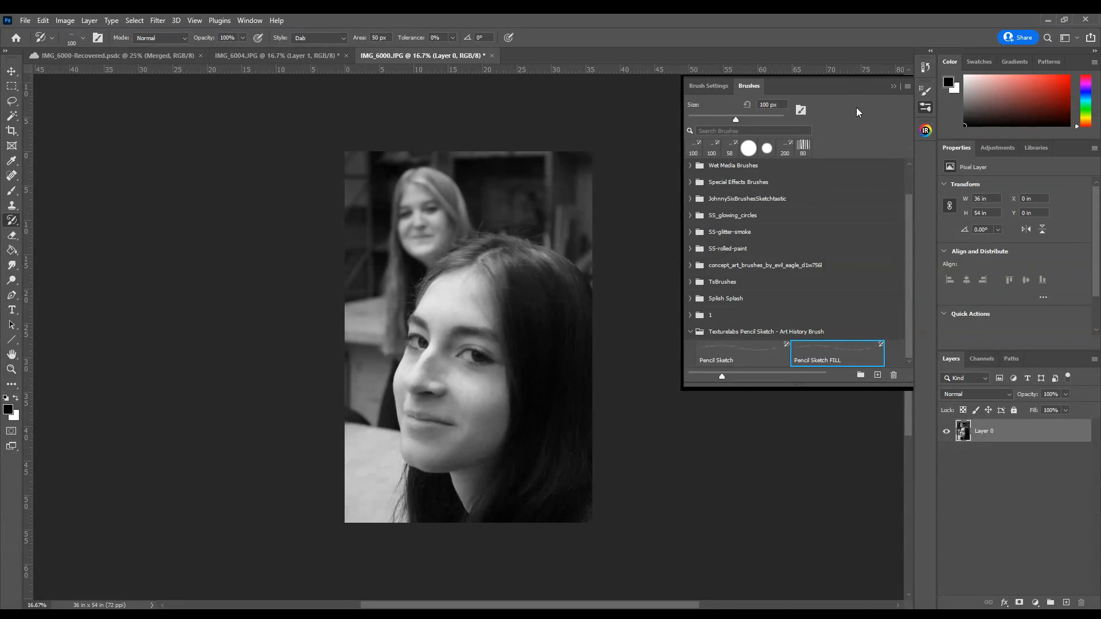
{"action": "left_click", "coordinate": [690, 331]}
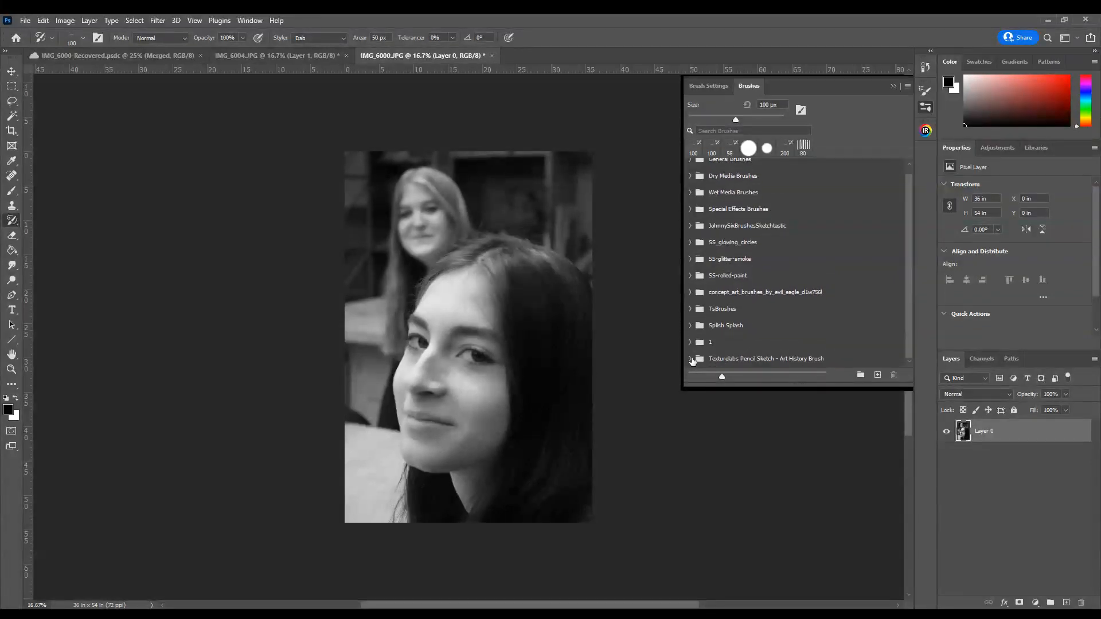
{"action": "left_click", "coordinate": [691, 359]}
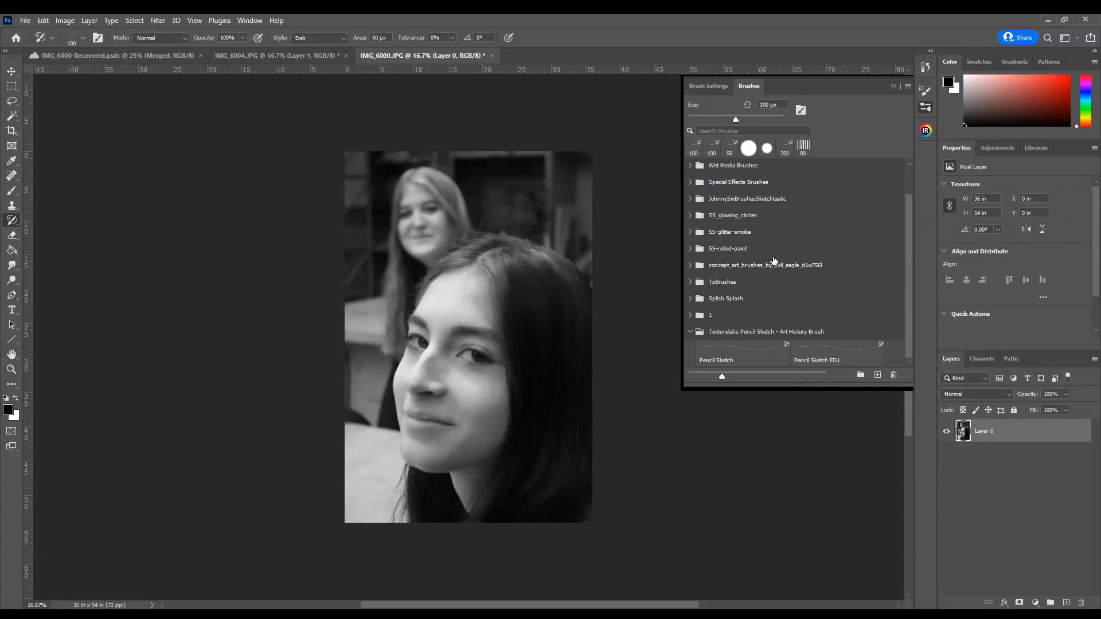
{"action": "left_click", "coordinate": [735, 356]}
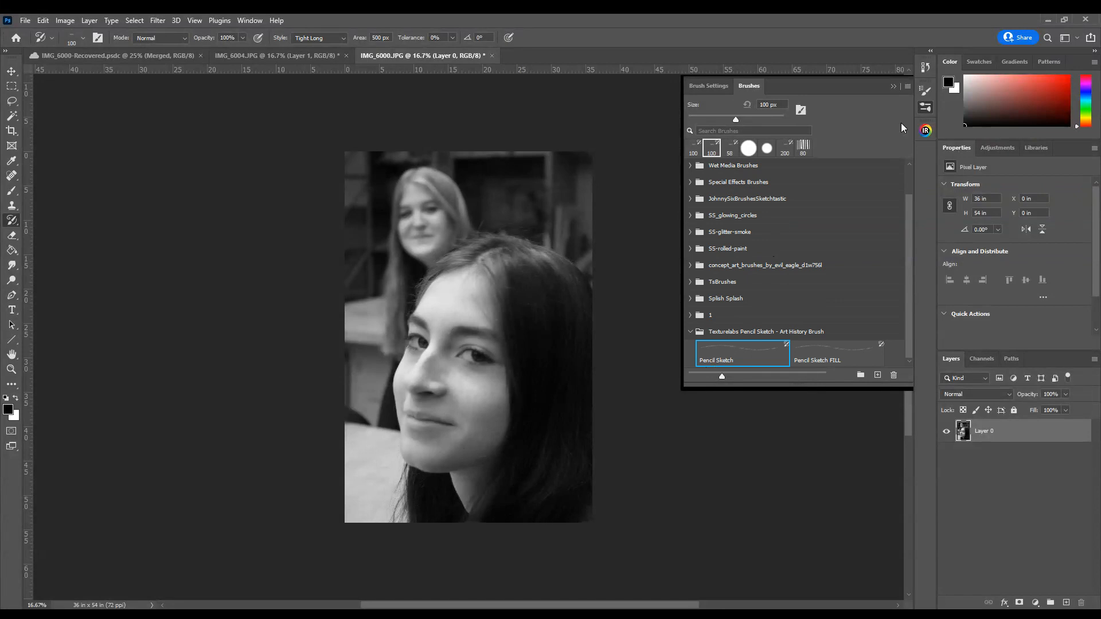
{"action": "left_click", "coordinate": [892, 86]}
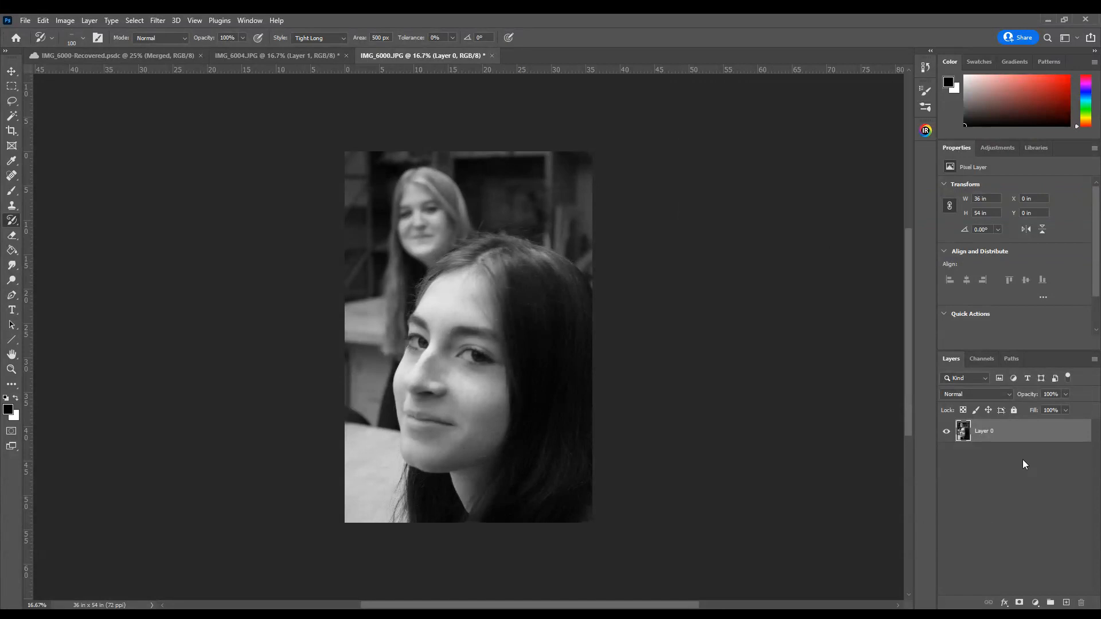
Step: Set the Pencil Sketch brush's tip spacing to 35%
{"action": "left_click", "coordinate": [926, 92]}
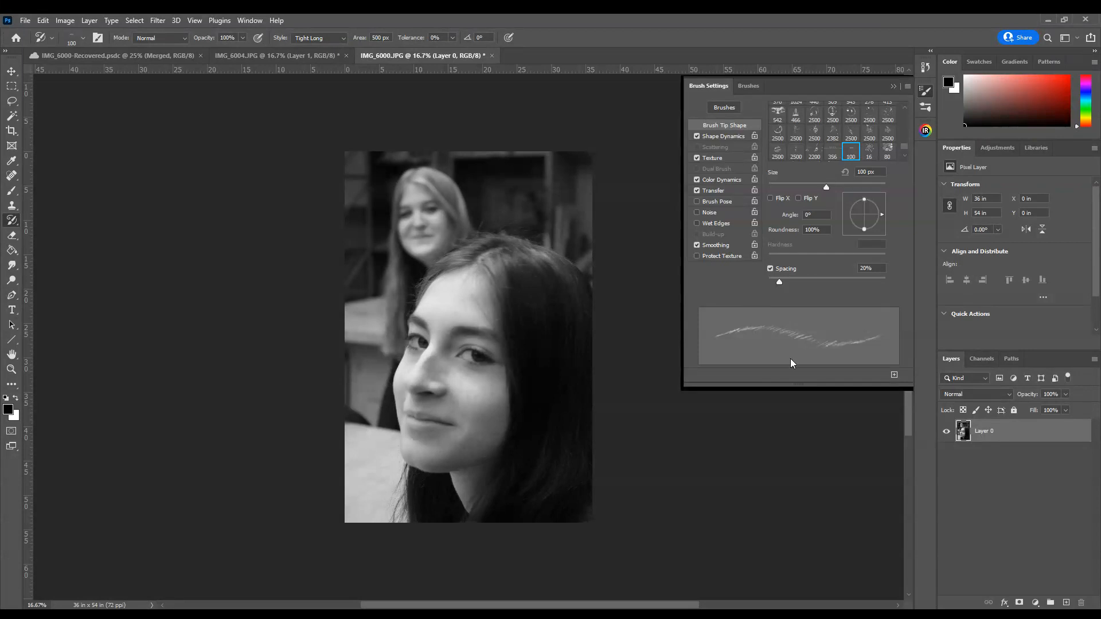
{"action": "scroll", "coordinate": [763, 310], "scroll_direction": "down", "scroll_amount": 2}
{"action": "left_click", "coordinate": [749, 86]}
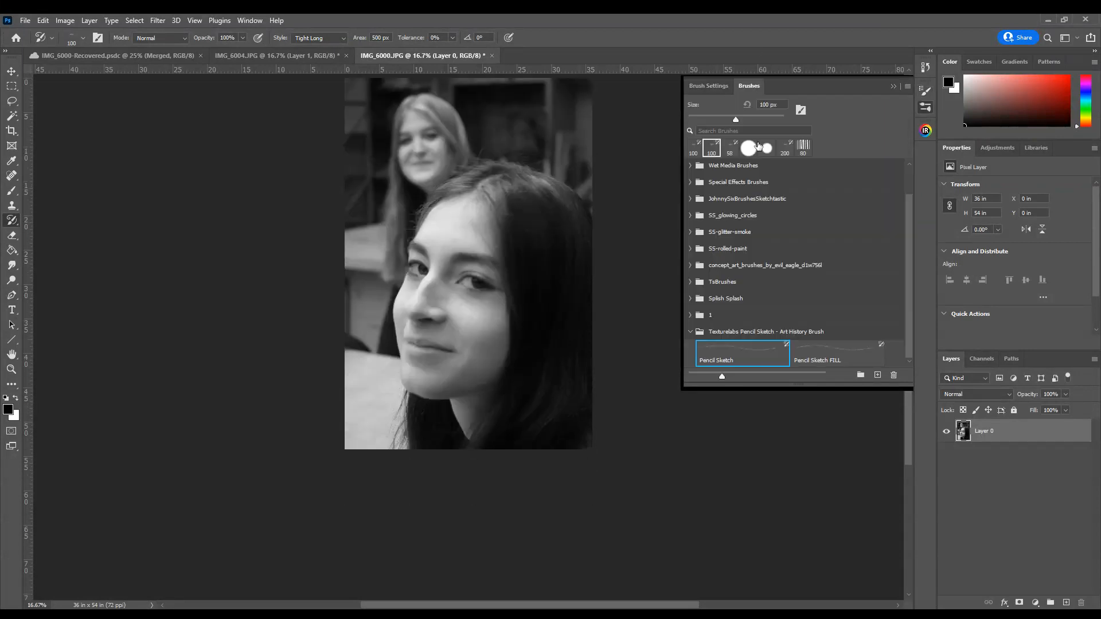
{"action": "left_click", "coordinate": [714, 87]}
{"action": "scroll", "coordinate": [589, 195], "scroll_direction": "up", "scroll_amount": 1}
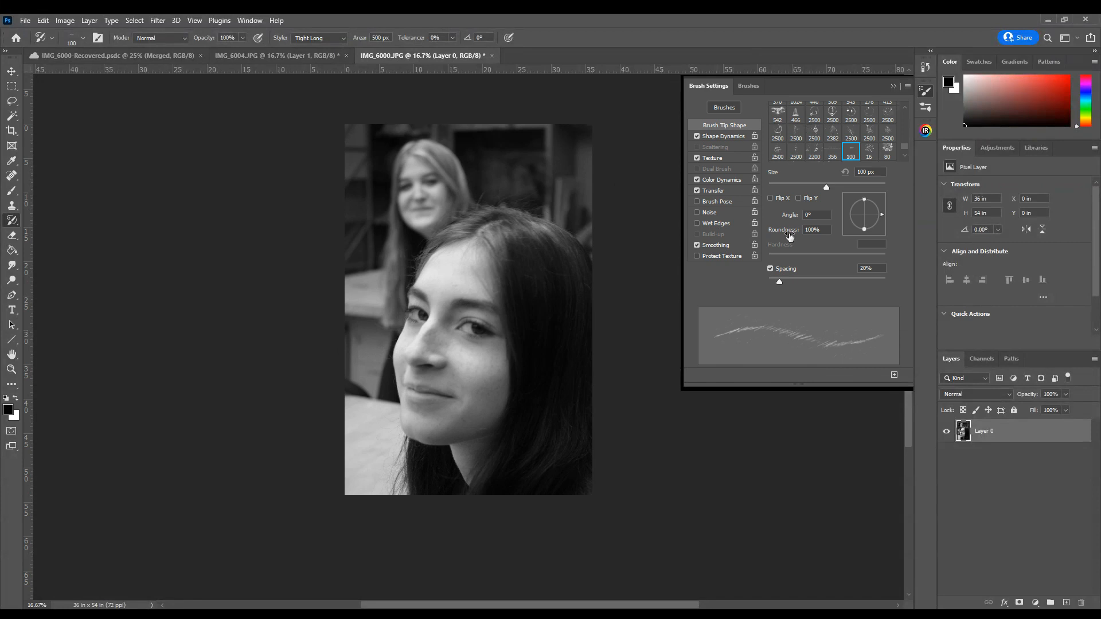
{"action": "left_click", "coordinate": [749, 86]}
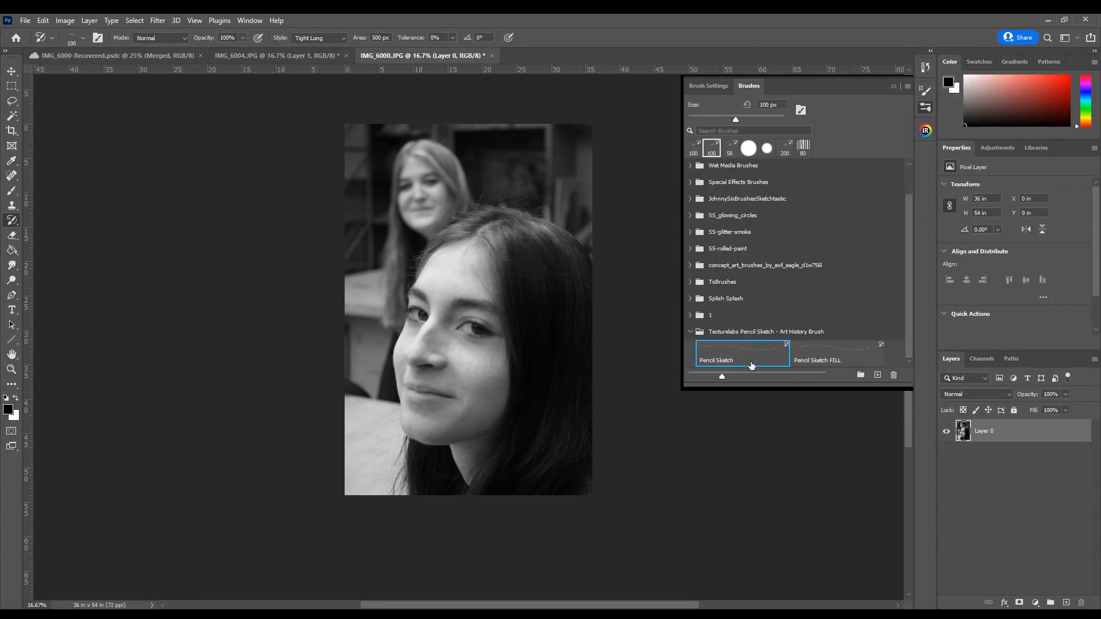
{"action": "left_click", "coordinate": [714, 88]}
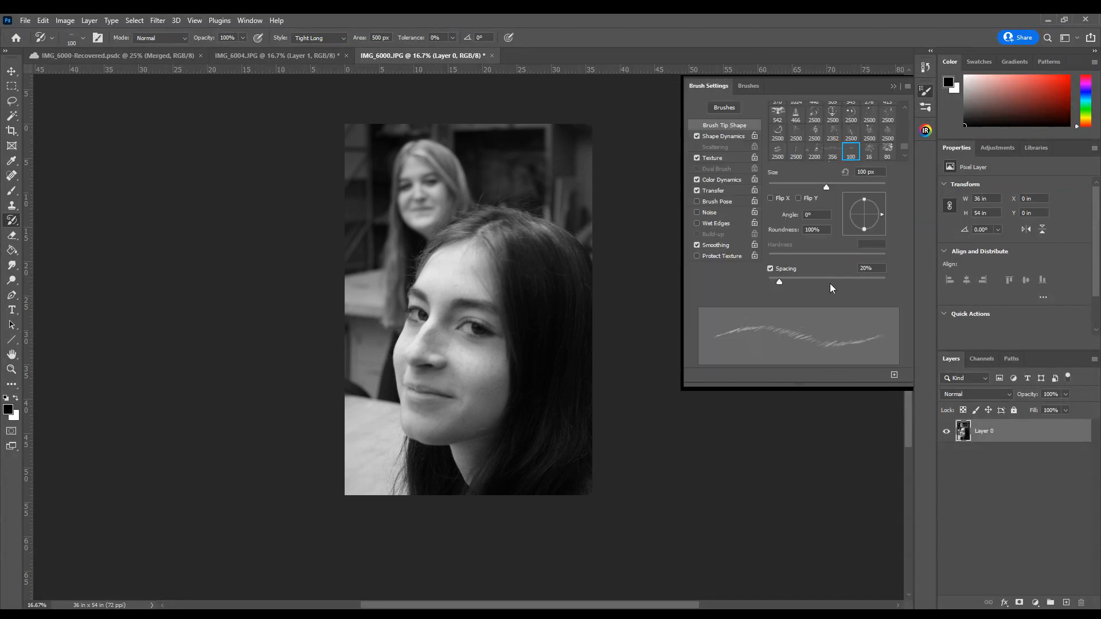
{"action": "left_click_drag", "start_coordinate": [780, 281], "coordinate": [789, 285]}
Step: Add a new layer above the photo layer and fill it with the white background colour
{"action": "left_click", "coordinate": [1066, 603]}
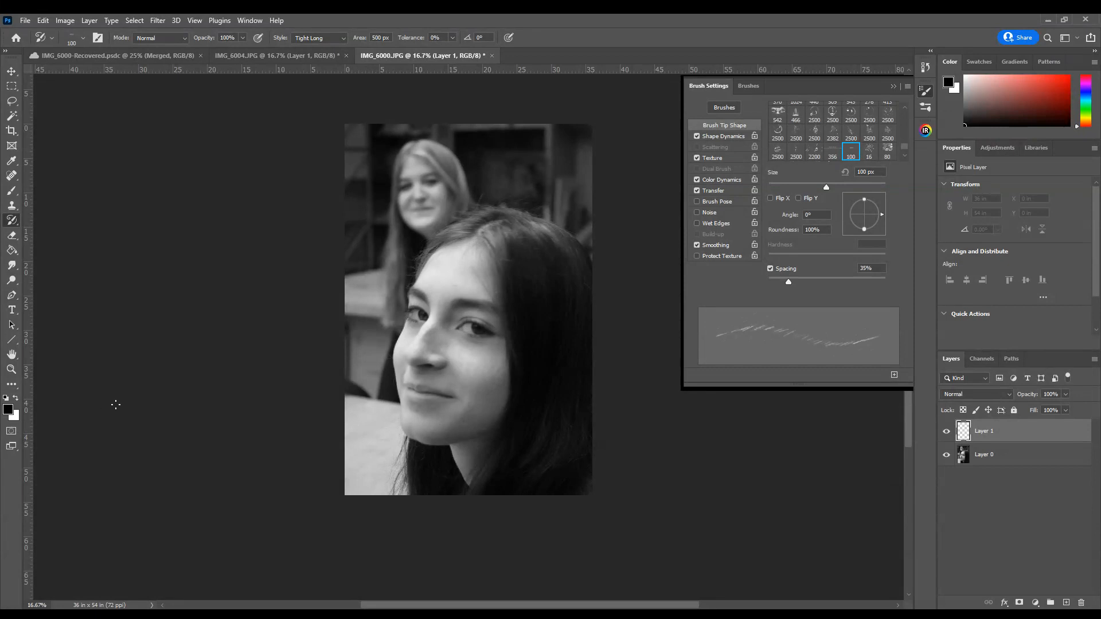
{"action": "key", "text": "alt+BackSpace"}
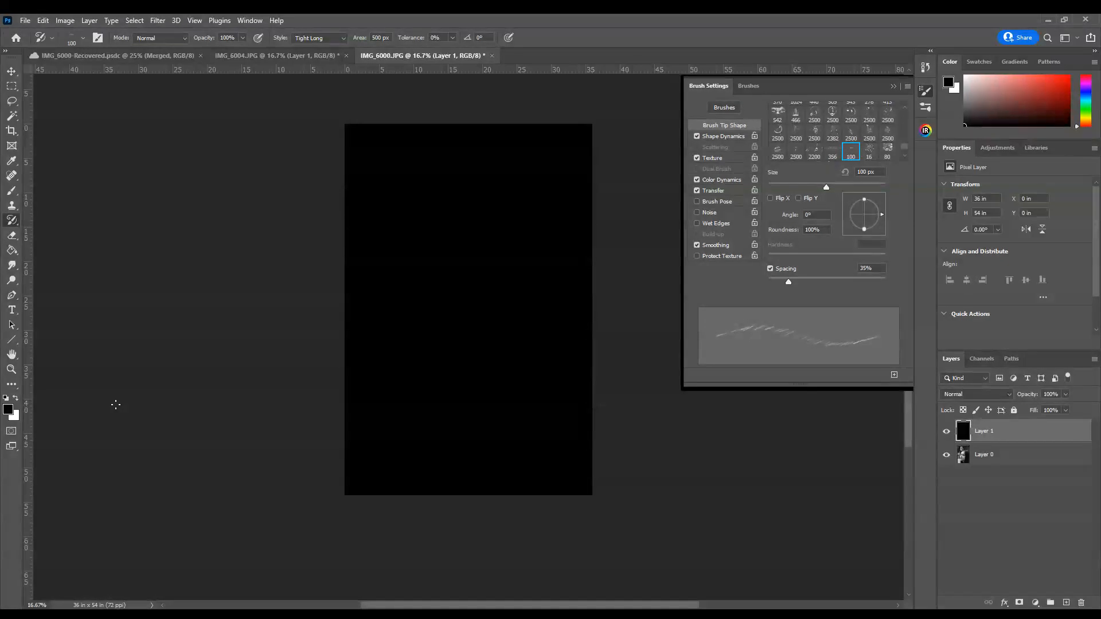
{"action": "key", "text": "ctrl+BackSpace"}
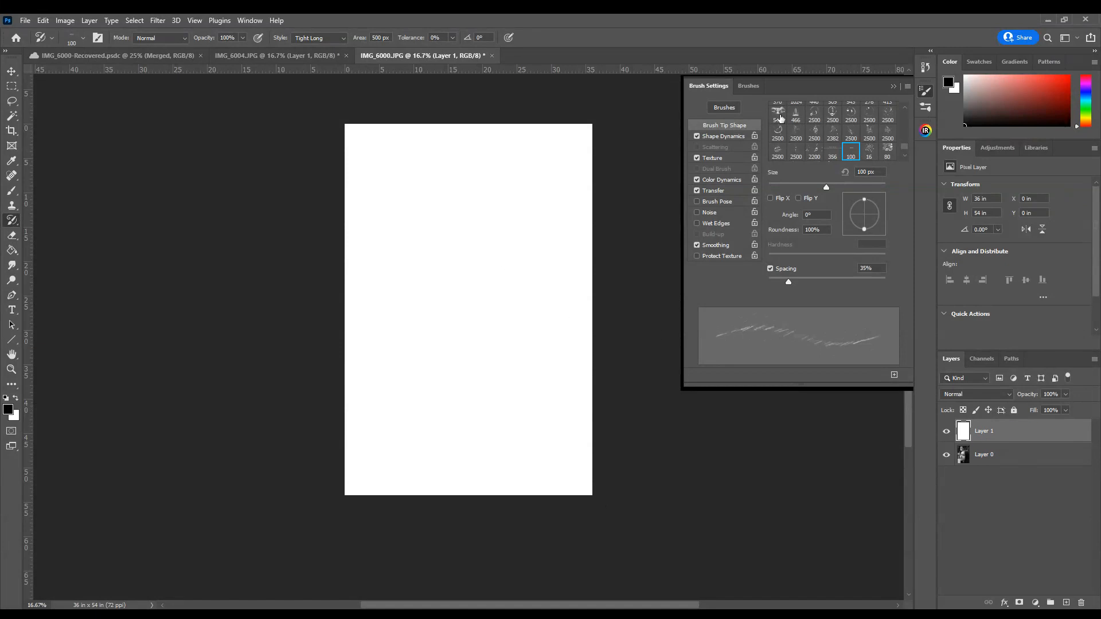
Step: Paint the woman's face, hair and neck onto the white layer with Pencil Sketch strokes, building up darker tone around the eyes, nose and mouth
{"action": "left_click", "coordinate": [749, 86]}
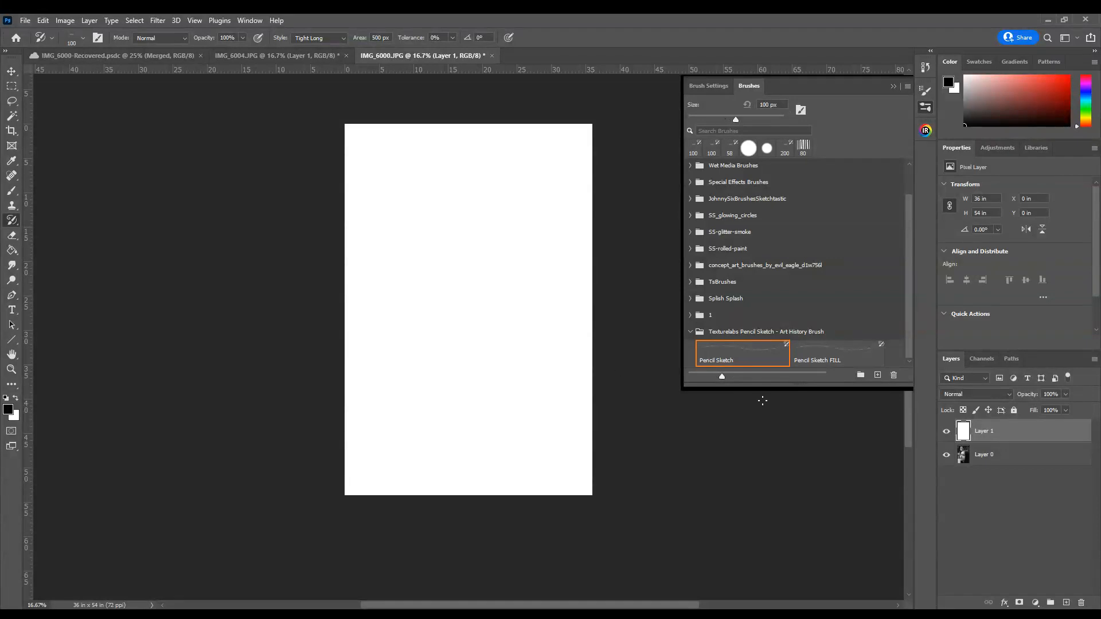
{"action": "mouse_move", "coordinate": [483, 295]}
{"action": "left_mouse_down"}
{"action": "mouse_move", "coordinate": [506, 295]}
{"action": "mouse_move", "coordinate": [477, 293]}
{"action": "mouse_move", "coordinate": [451, 326]}
{"action": "mouse_move", "coordinate": [486, 344]}
{"action": "mouse_move", "coordinate": [495, 331]}
{"action": "mouse_move", "coordinate": [474, 309]}
{"action": "mouse_move", "coordinate": [437, 321]}
{"action": "mouse_move", "coordinate": [432, 351]}
{"action": "mouse_move", "coordinate": [444, 370]}
{"action": "mouse_move", "coordinate": [468, 332]}
{"action": "mouse_move", "coordinate": [438, 308]}
{"action": "mouse_move", "coordinate": [411, 330]}
{"action": "mouse_move", "coordinate": [415, 350]}
{"action": "mouse_move", "coordinate": [454, 318]}
{"action": "mouse_move", "coordinate": [436, 293]}
{"action": "mouse_move", "coordinate": [418, 306]}
{"action": "mouse_move", "coordinate": [425, 312]}
{"action": "mouse_move", "coordinate": [444, 273]}
{"action": "mouse_move", "coordinate": [433, 273]}
{"action": "mouse_move", "coordinate": [443, 277]}
{"action": "mouse_move", "coordinate": [472, 248]}
{"action": "mouse_move", "coordinate": [440, 264]}
{"action": "mouse_move", "coordinate": [490, 264]}
{"action": "mouse_move", "coordinate": [501, 244]}
{"action": "mouse_move", "coordinate": [482, 228]}
{"action": "mouse_move", "coordinate": [478, 252]}
{"action": "mouse_move", "coordinate": [524, 216]}
{"action": "mouse_move", "coordinate": [441, 216]}
{"action": "mouse_move", "coordinate": [422, 252]}
{"action": "mouse_move", "coordinate": [415, 291]}
{"action": "mouse_move", "coordinate": [429, 396]}
{"action": "mouse_move", "coordinate": [458, 430]}
{"action": "mouse_move", "coordinate": [417, 394]}
{"action": "mouse_move", "coordinate": [415, 419]}
{"action": "mouse_move", "coordinate": [403, 360]}
{"action": "mouse_move", "coordinate": [408, 343]}
{"action": "mouse_move", "coordinate": [417, 430]}
{"action": "mouse_move", "coordinate": [504, 458]}
{"action": "mouse_move", "coordinate": [428, 443]}
{"action": "mouse_move", "coordinate": [403, 407]}
{"action": "mouse_move", "coordinate": [397, 371]}
{"action": "mouse_move", "coordinate": [416, 307]}
{"action": "mouse_move", "coordinate": [435, 393]}
{"action": "mouse_move", "coordinate": [492, 386]}
{"action": "mouse_move", "coordinate": [472, 357]}
{"action": "mouse_move", "coordinate": [554, 392]}
{"action": "mouse_move", "coordinate": [558, 303]}
{"action": "mouse_move", "coordinate": [550, 288]}
{"action": "mouse_move", "coordinate": [541, 372]}
{"action": "mouse_move", "coordinate": [533, 265]}
{"action": "mouse_move", "coordinate": [548, 383]}
{"action": "mouse_move", "coordinate": [544, 436]}
{"action": "mouse_move", "coordinate": [523, 464]}
{"action": "mouse_move", "coordinate": [510, 256]}
{"action": "left_mouse_up"}
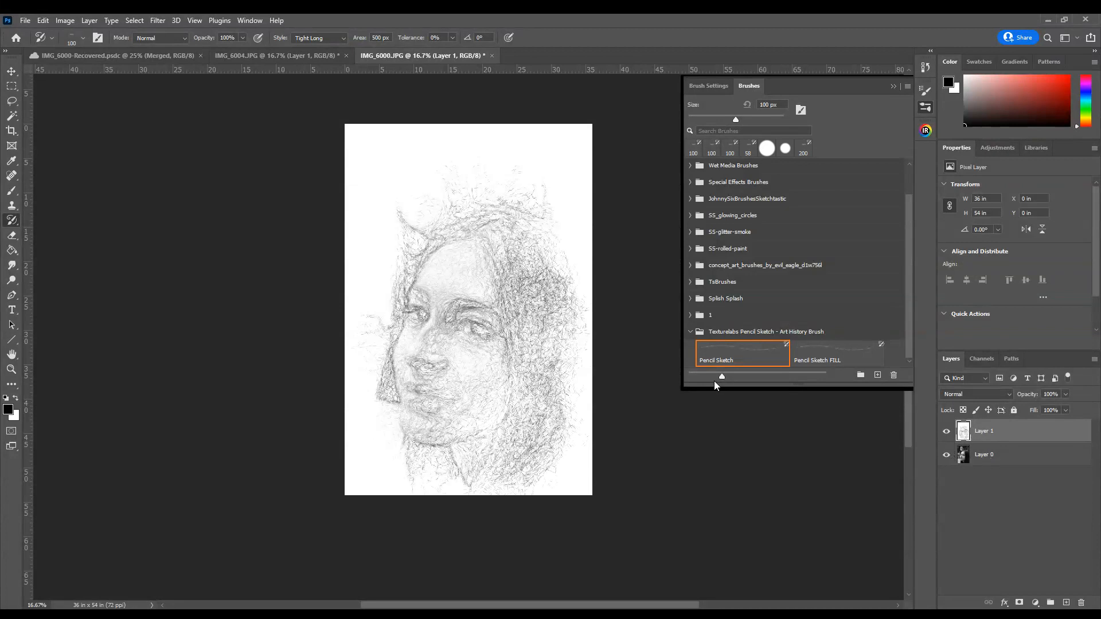
{"action": "mouse_move", "coordinate": [415, 434]}
{"action": "left_mouse_down"}
{"action": "mouse_move", "coordinate": [394, 394]}
{"action": "mouse_move", "coordinate": [391, 353]}
{"action": "mouse_move", "coordinate": [419, 307]}
{"action": "mouse_move", "coordinate": [408, 289]}
{"action": "mouse_move", "coordinate": [430, 245]}
{"action": "mouse_move", "coordinate": [445, 275]}
{"action": "mouse_move", "coordinate": [405, 313]}
{"action": "mouse_move", "coordinate": [393, 361]}
{"action": "mouse_move", "coordinate": [442, 450]}
{"action": "mouse_move", "coordinate": [439, 359]}
{"action": "mouse_move", "coordinate": [457, 330]}
{"action": "mouse_move", "coordinate": [493, 326]}
{"action": "mouse_move", "coordinate": [450, 319]}
{"action": "mouse_move", "coordinate": [508, 324]}
{"action": "mouse_move", "coordinate": [540, 291]}
{"action": "mouse_move", "coordinate": [559, 351]}
{"action": "mouse_move", "coordinate": [583, 371]}
{"action": "mouse_move", "coordinate": [551, 299]}
{"action": "mouse_move", "coordinate": [530, 355]}
{"action": "mouse_move", "coordinate": [584, 429]}
{"action": "mouse_move", "coordinate": [586, 372]}
{"action": "left_mouse_up"}
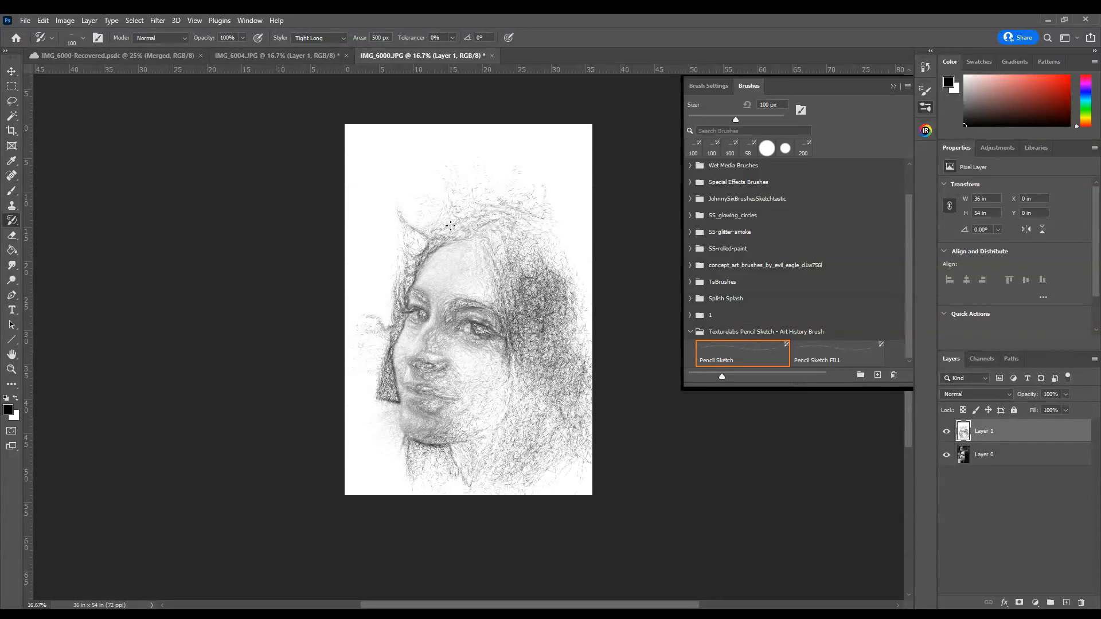
{"action": "mouse_move", "coordinate": [410, 395]}
{"action": "left_mouse_down"}
{"action": "mouse_move", "coordinate": [427, 396]}
{"action": "mouse_move", "coordinate": [396, 390]}
{"action": "mouse_move", "coordinate": [415, 419]}
{"action": "left_mouse_up"}
{"action": "mouse_move", "coordinate": [421, 366]}
{"action": "left_mouse_down"}
{"action": "mouse_move", "coordinate": [412, 338]}
{"action": "mouse_move", "coordinate": [400, 367]}
{"action": "mouse_move", "coordinate": [422, 294]}
{"action": "mouse_move", "coordinate": [418, 315]}
{"action": "mouse_move", "coordinate": [453, 270]}
{"action": "mouse_move", "coordinate": [418, 334]}
{"action": "mouse_move", "coordinate": [421, 375]}
{"action": "mouse_move", "coordinate": [486, 367]}
{"action": "mouse_move", "coordinate": [421, 412]}
{"action": "mouse_move", "coordinate": [485, 412]}
{"action": "mouse_move", "coordinate": [452, 432]}
{"action": "mouse_move", "coordinate": [379, 440]}
{"action": "mouse_move", "coordinate": [393, 467]}
{"action": "mouse_move", "coordinate": [375, 450]}
{"action": "mouse_move", "coordinate": [378, 432]}
{"action": "mouse_move", "coordinate": [388, 474]}
{"action": "mouse_move", "coordinate": [485, 477]}
{"action": "left_mouse_up"}
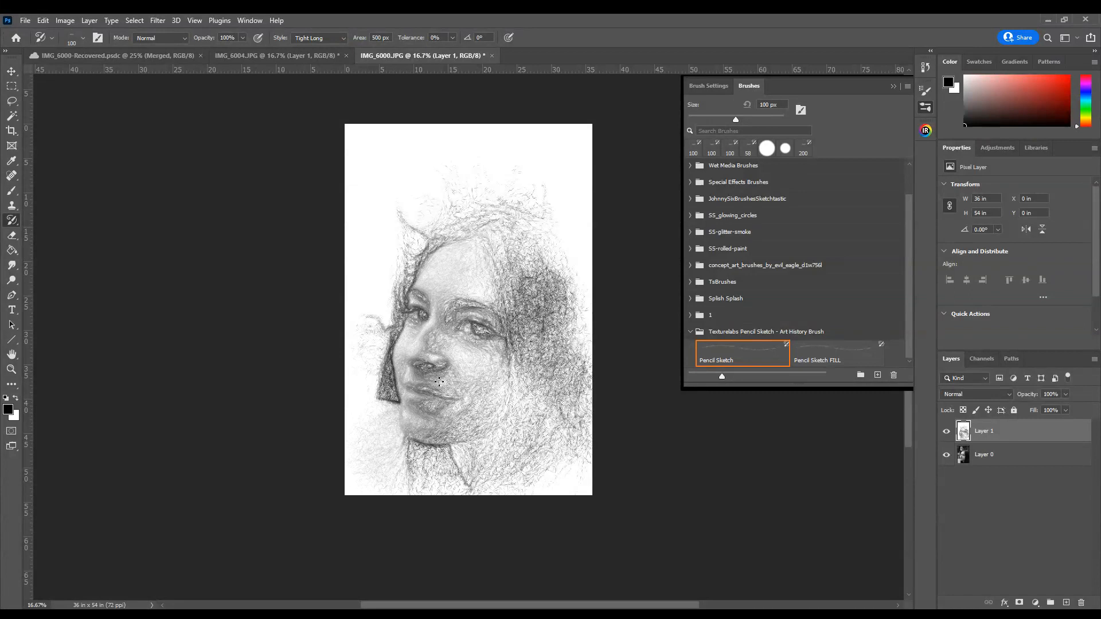
{"action": "mouse_move", "coordinate": [465, 335]}
{"action": "left_mouse_down"}
{"action": "mouse_move", "coordinate": [509, 329]}
{"action": "mouse_move", "coordinate": [435, 315]}
{"action": "left_mouse_up"}
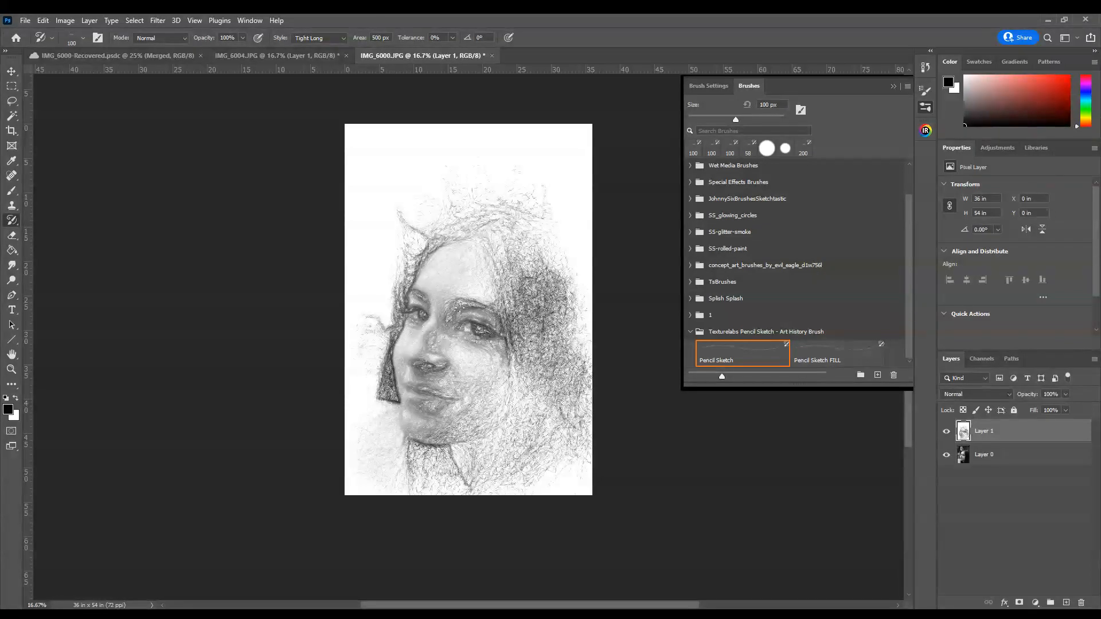
{"action": "left_click", "coordinate": [453, 308]}
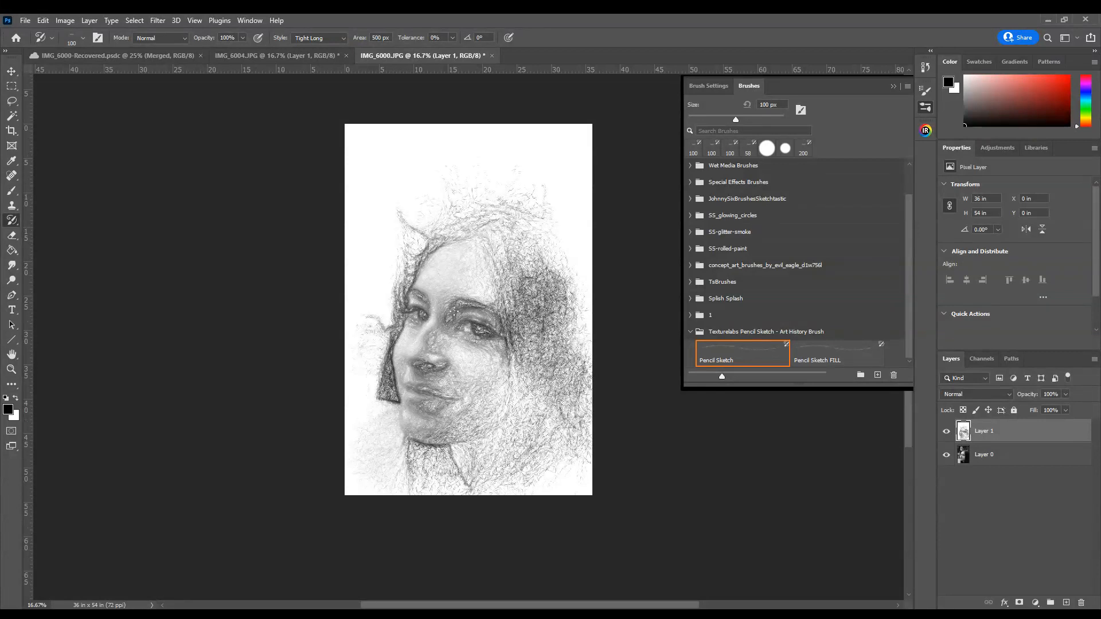
Step: Fill in finer detail on the eyes, nose and lips with the Pencil Sketch FILL brush and put the brush list away
{"action": "key", "text": "ctrl+equal"}
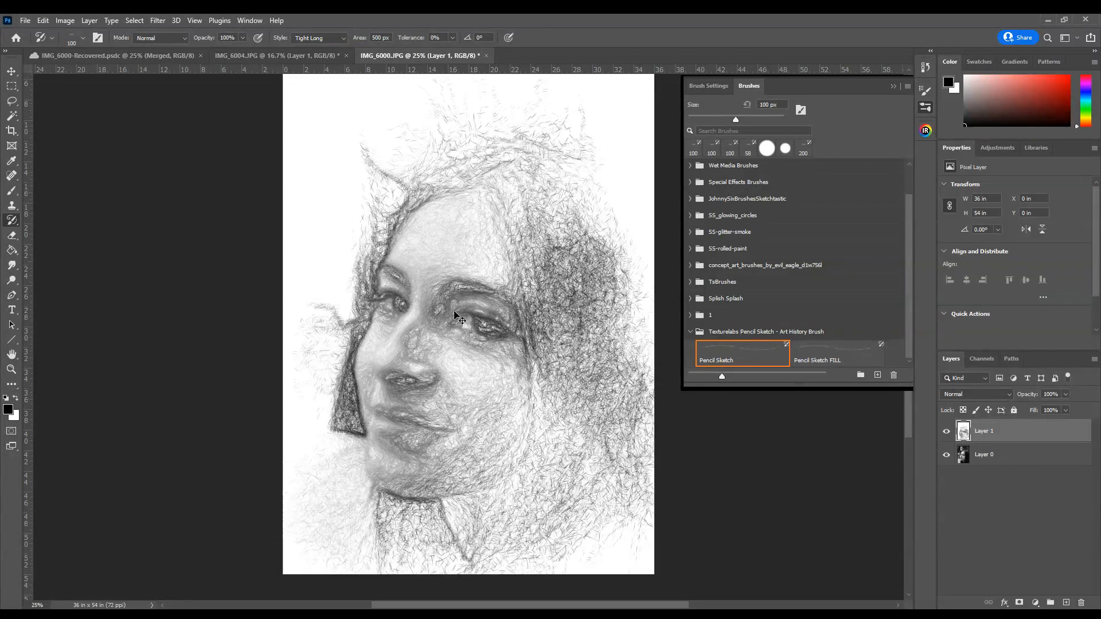
{"action": "key", "text": "ctrl+equal"}
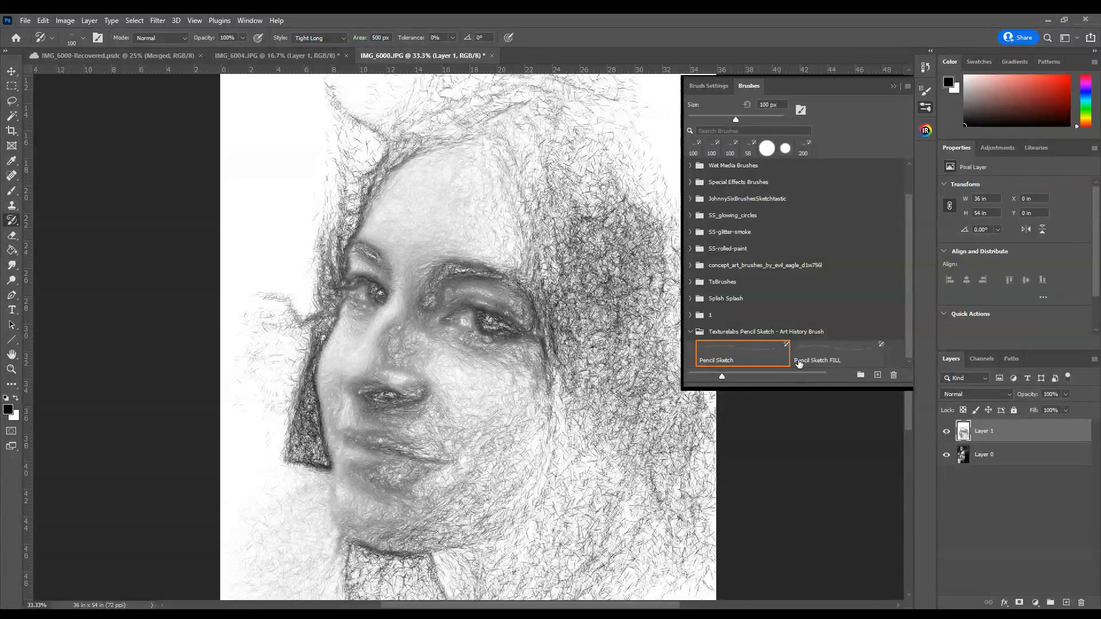
{"action": "left_click", "coordinate": [830, 361]}
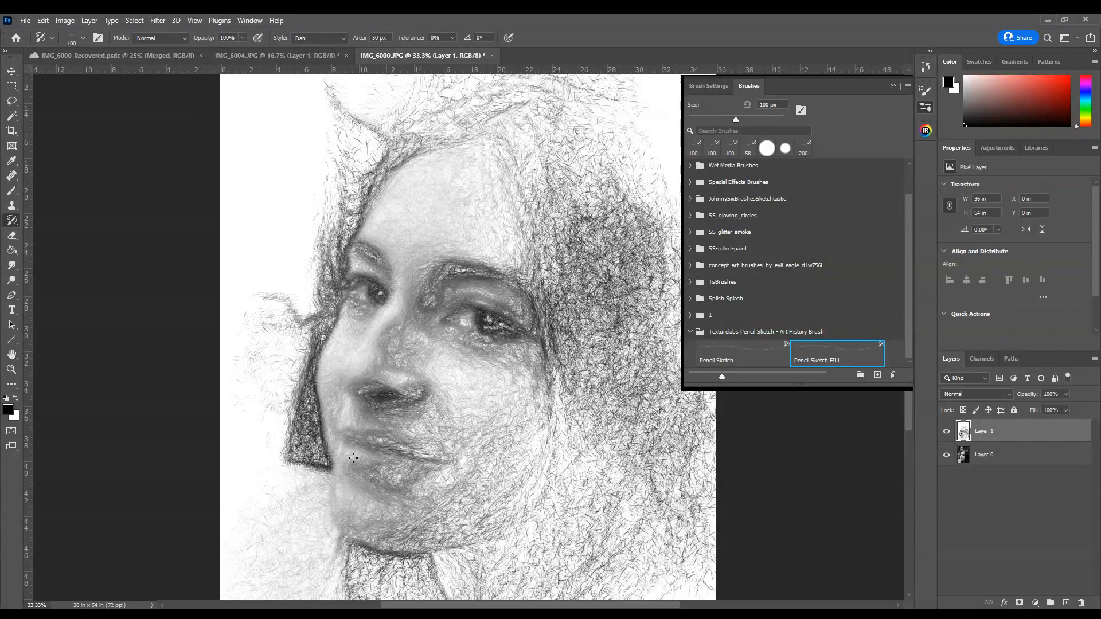
{"action": "left_click_drag", "start_coordinate": [374, 437], "coordinate": [406, 450]}
{"action": "scroll", "coordinate": [542, 261], "scroll_direction": "down", "scroll_amount": 2}
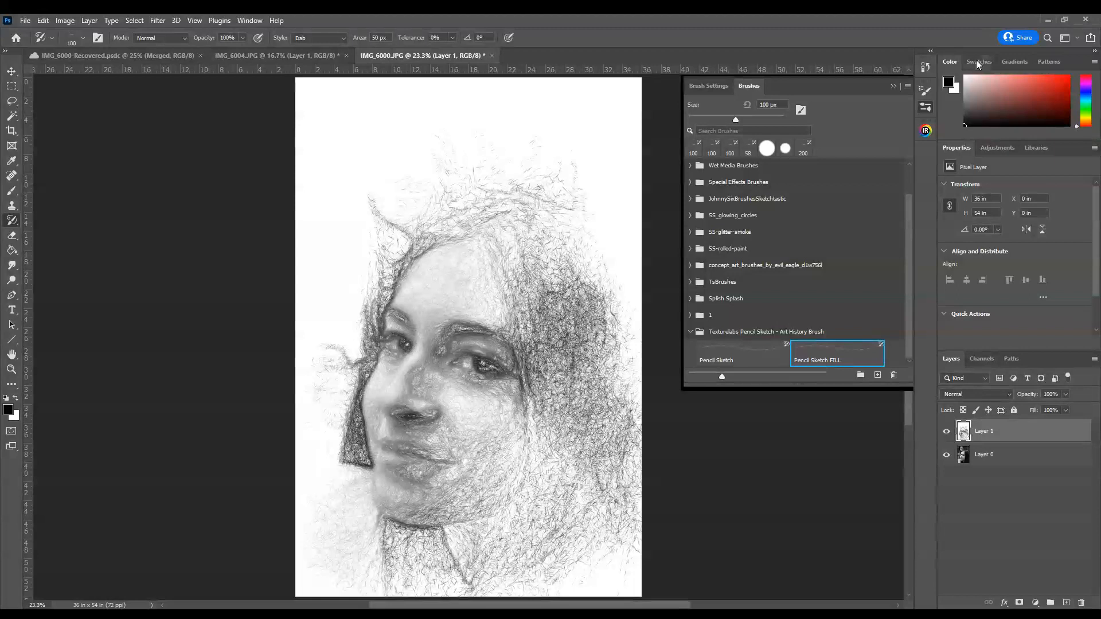
{"action": "left_click", "coordinate": [894, 86]}
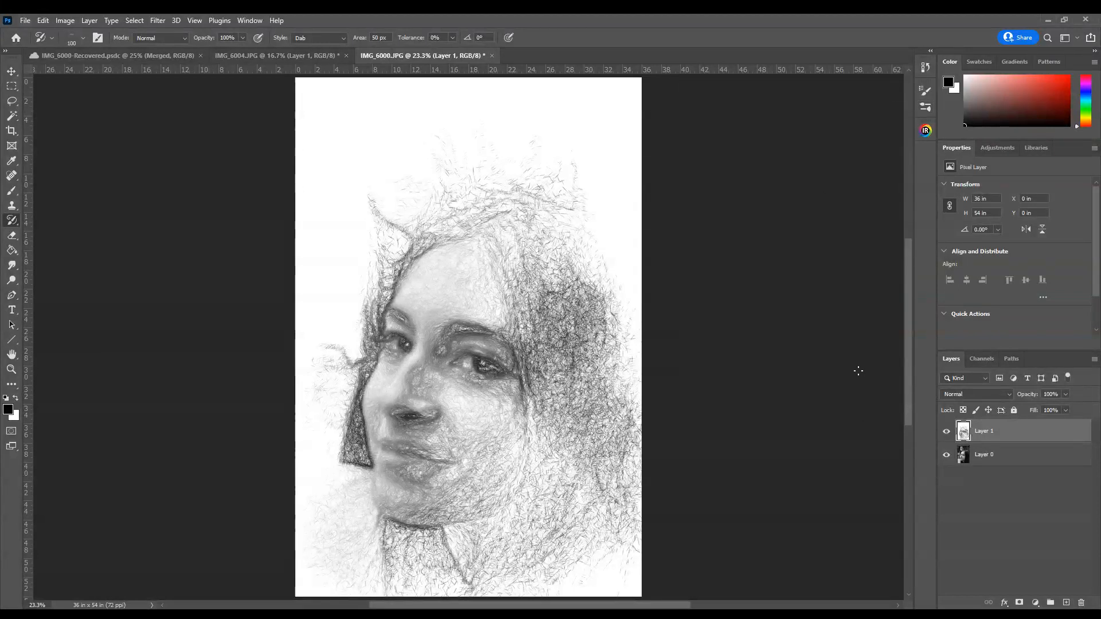
Step: Select Layer 0 and briefly hide Layer 1 to compare the sketch with the underlying black-and-white photo
{"action": "left_click", "coordinate": [973, 459]}
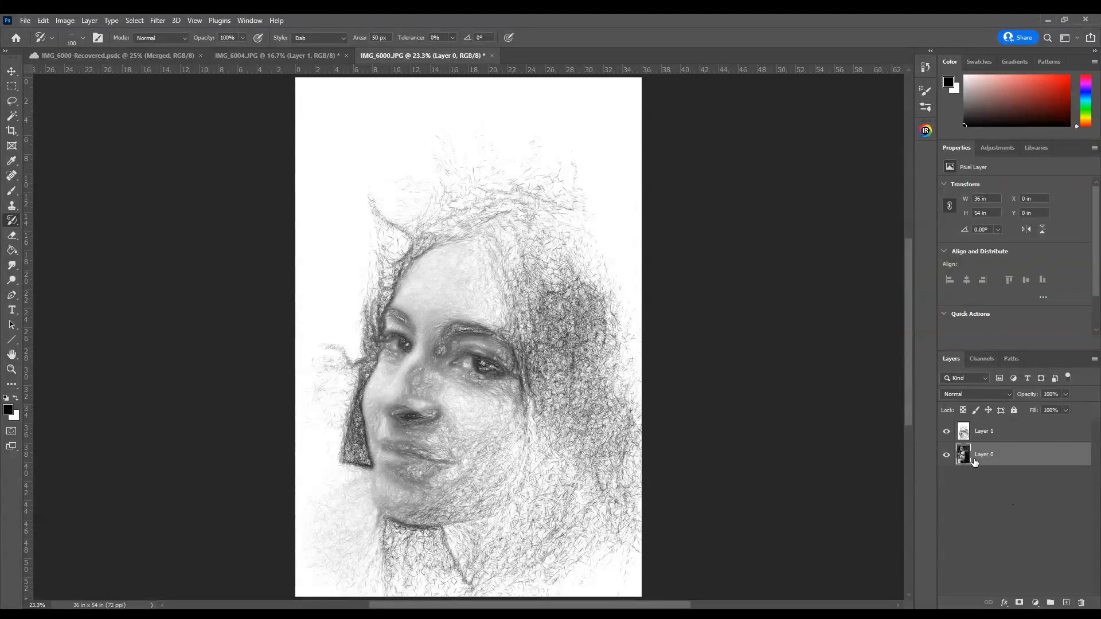
{"action": "left_click", "coordinate": [946, 434]}
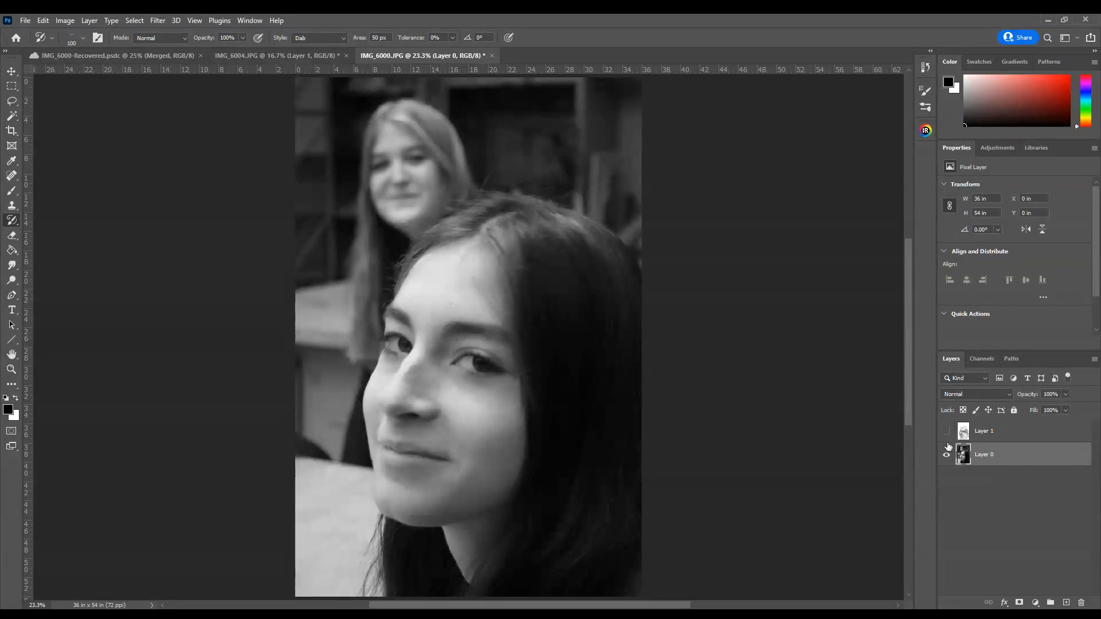
{"action": "left_click", "coordinate": [947, 432]}
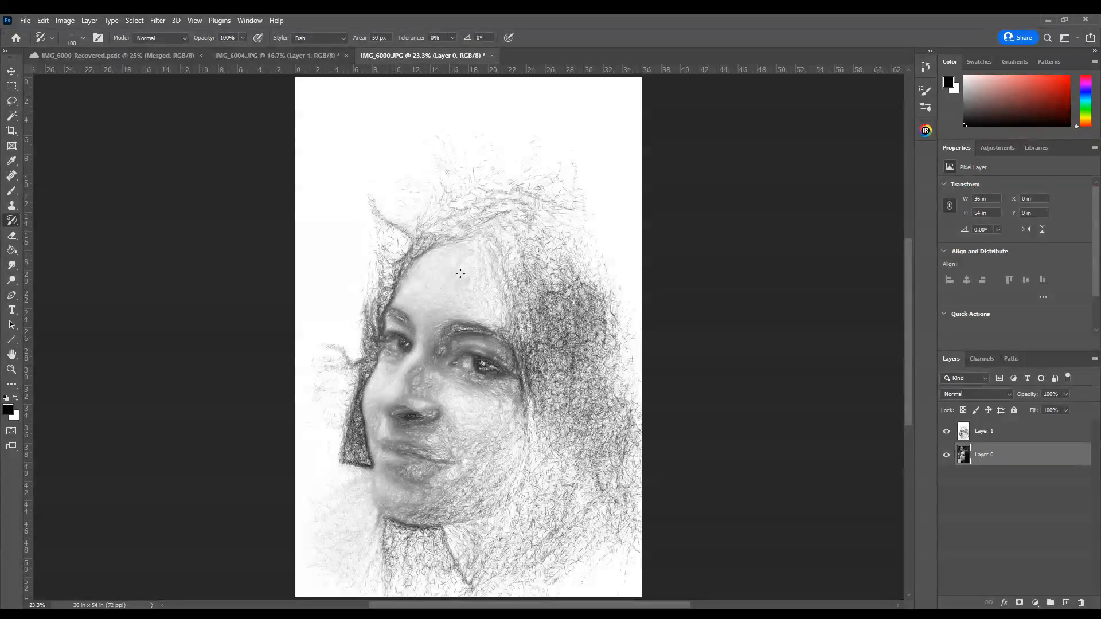
Step: Compare the finished sketch with the colour sketch in IMG_6004.JPG, then switch to the IMG_6000-Recovered.psdc document
{"action": "left_click", "coordinate": [266, 61]}
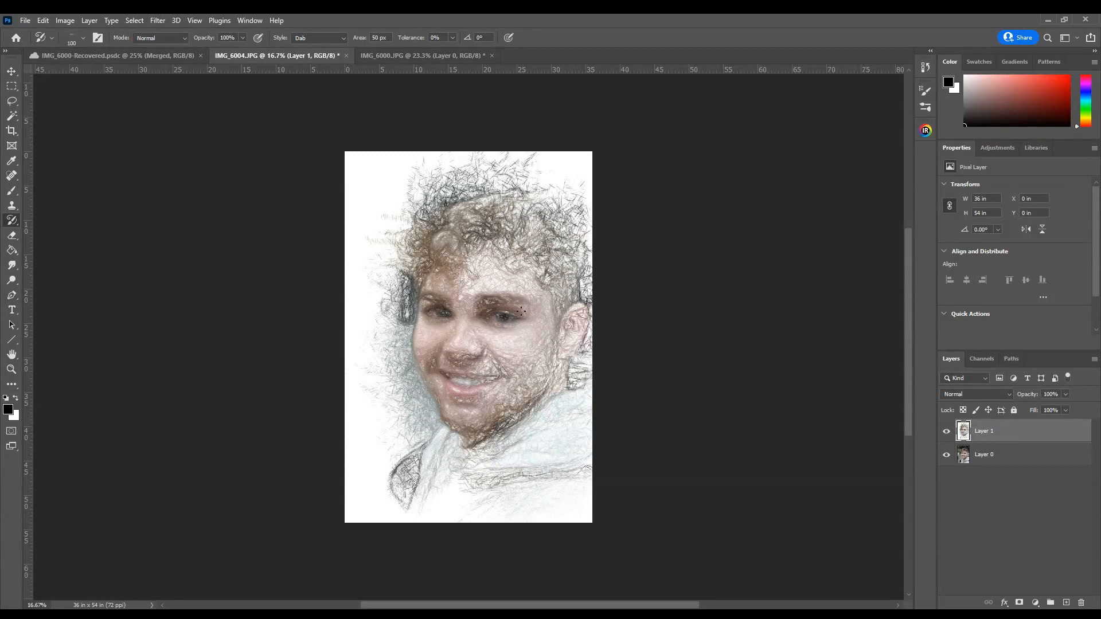
{"action": "left_click", "coordinate": [394, 56]}
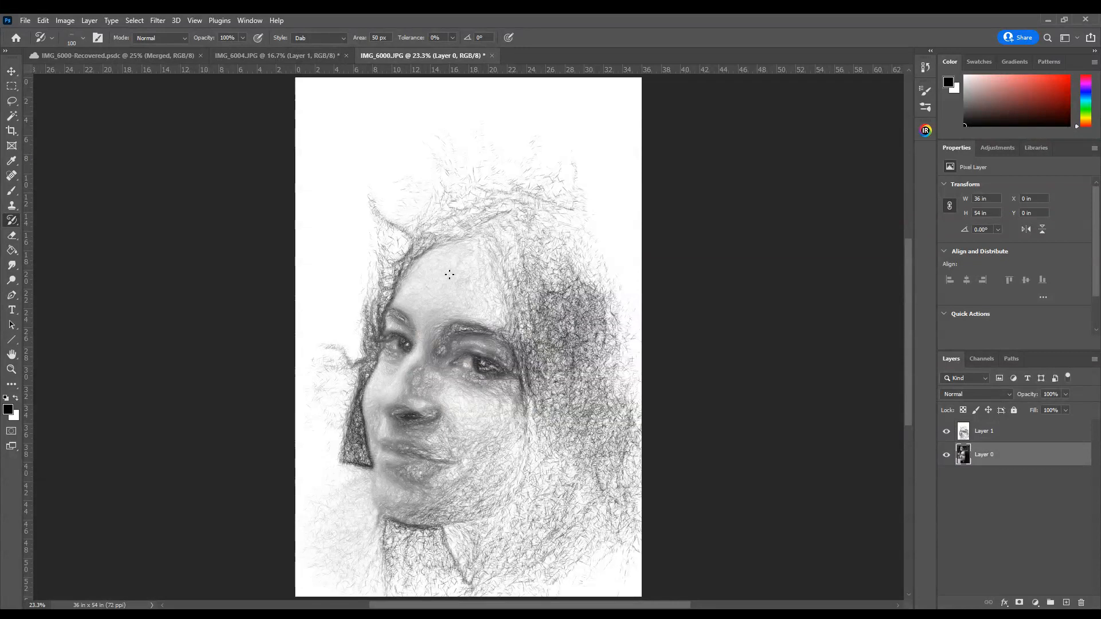
{"action": "left_click", "coordinate": [92, 54]}
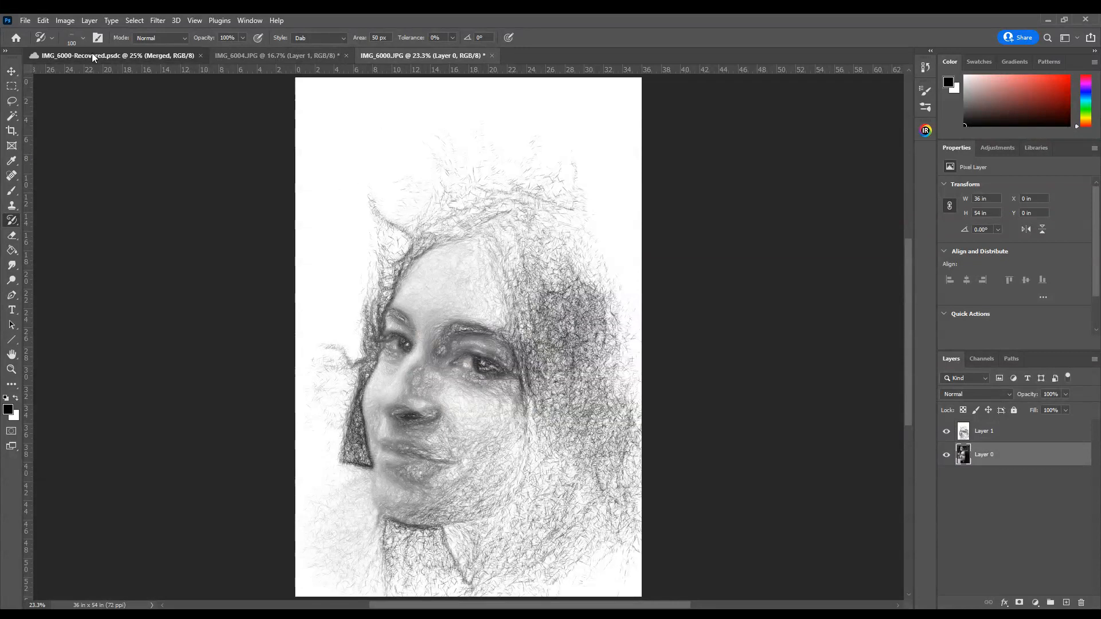